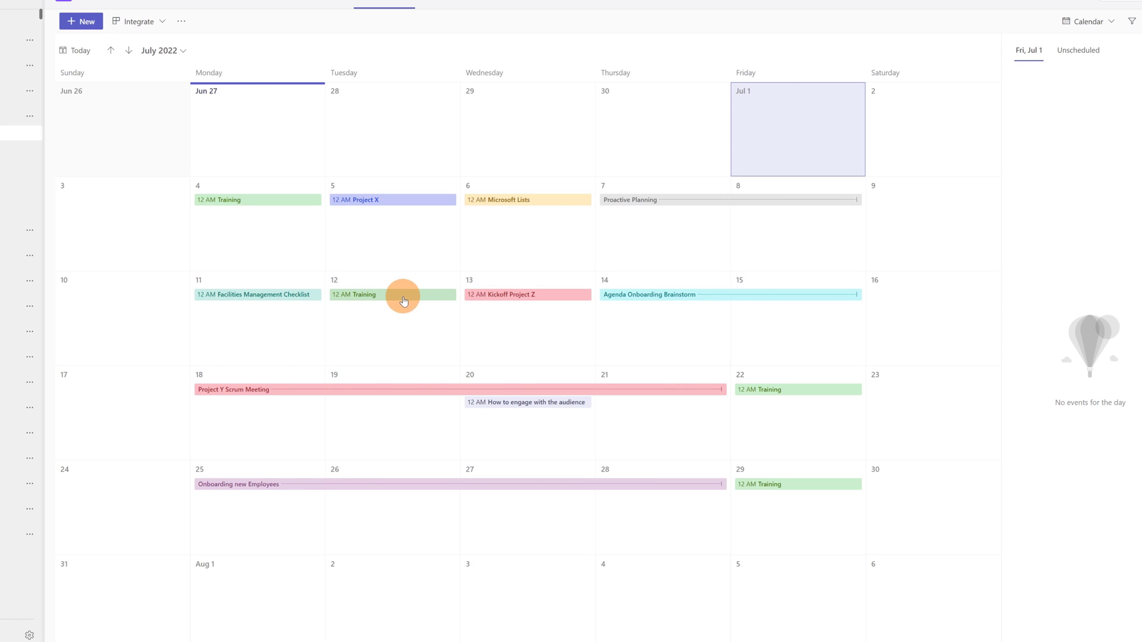
Step: Move the Training event from July 12 to July 6 and back to July 12
{"action": "left_click_drag", "start_coordinate": [403, 301], "coordinate": [516, 248]}
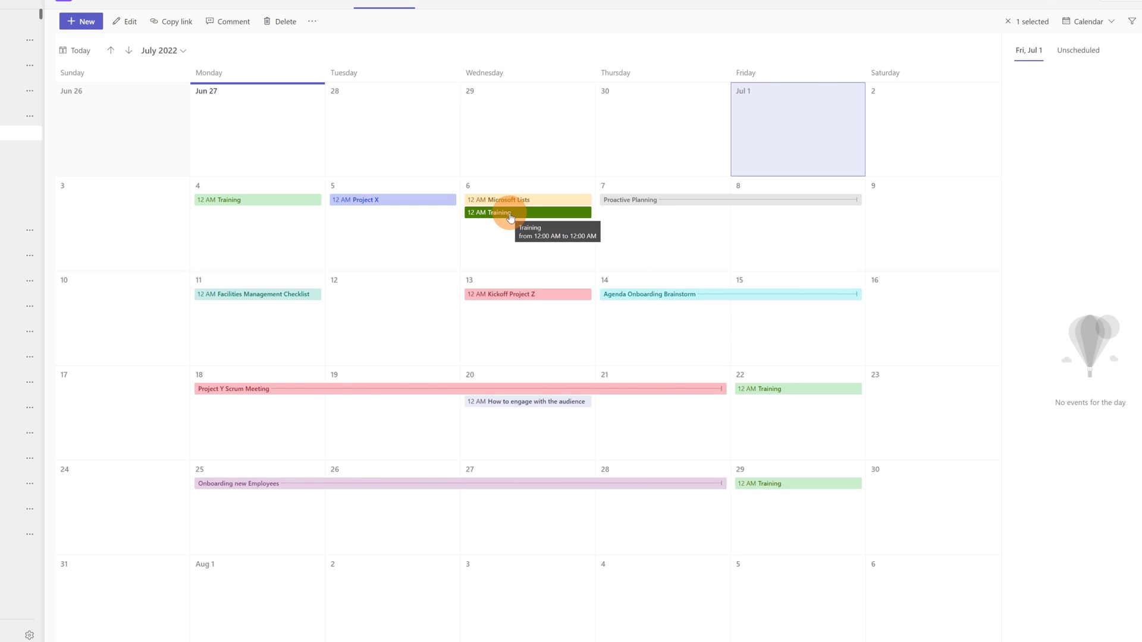
{"action": "left_click_drag", "start_coordinate": [510, 218], "coordinate": [400, 286]}
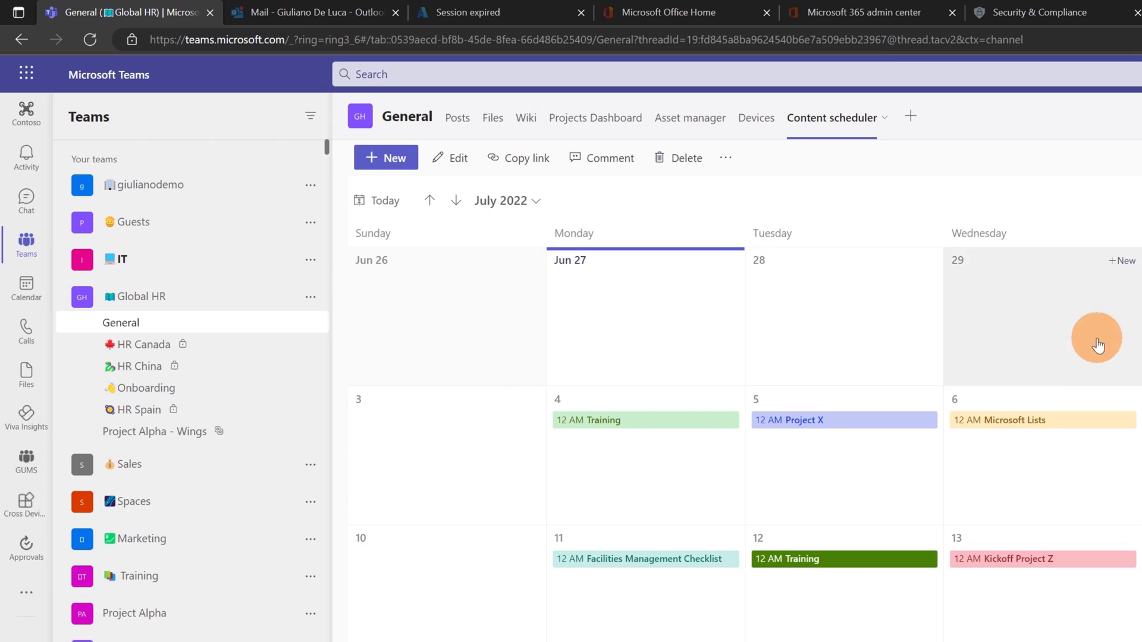
Step: Open the Content scheduler list in SharePoint and put the Global HR home page into edit mode
{"action": "left_click", "coordinate": [724, 158]}
{"action": "left_click", "coordinate": [768, 189]}
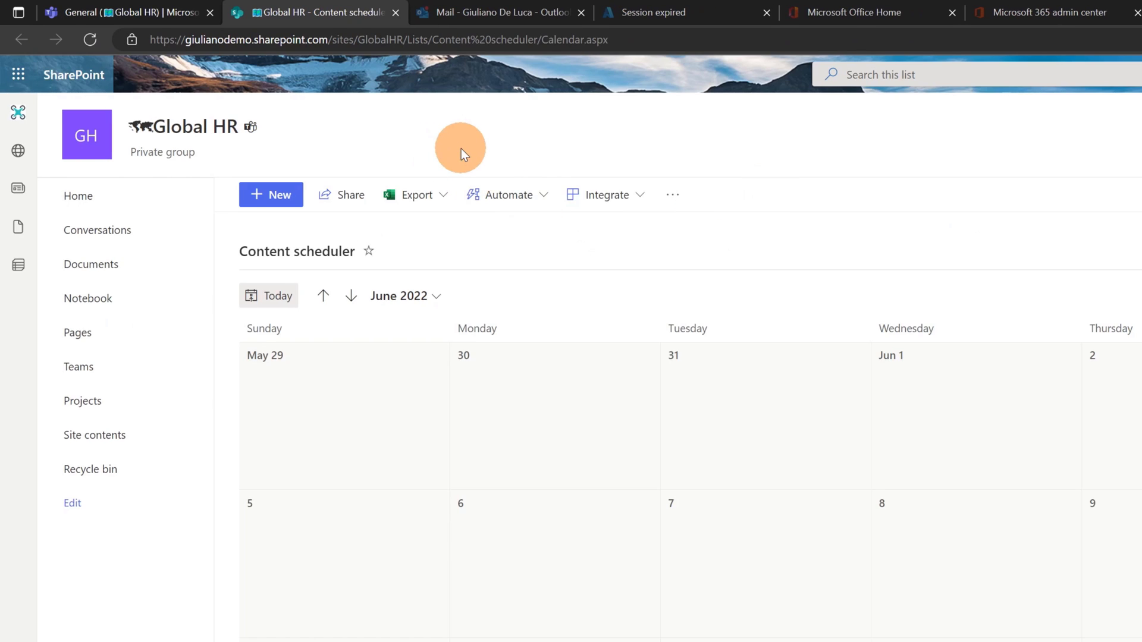
{"action": "left_click", "coordinate": [103, 200]}
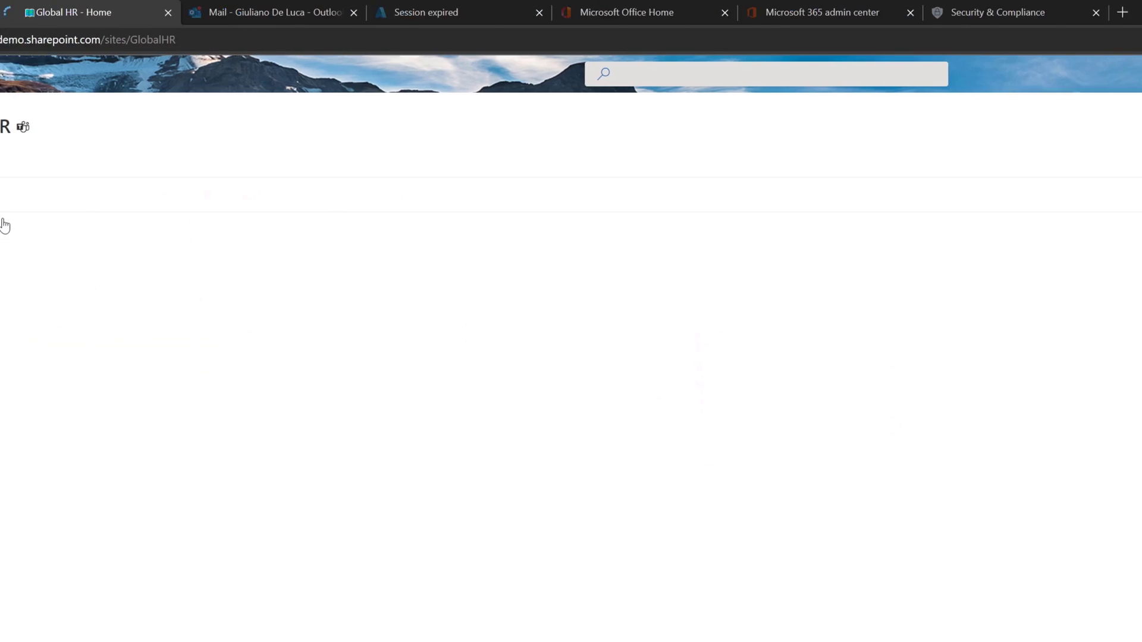
{"action": "left_click", "coordinate": [1066, 213]}
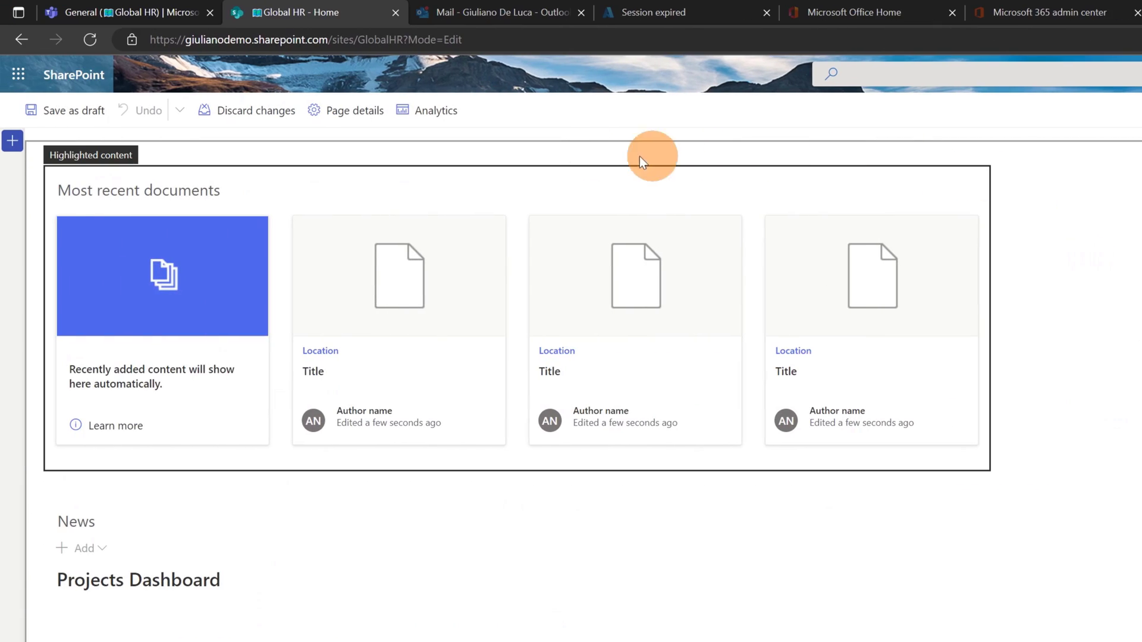
Step: Add a List web part above Most recent documents and have it show the Content scheduler list
{"action": "left_click", "coordinate": [581, 151]}
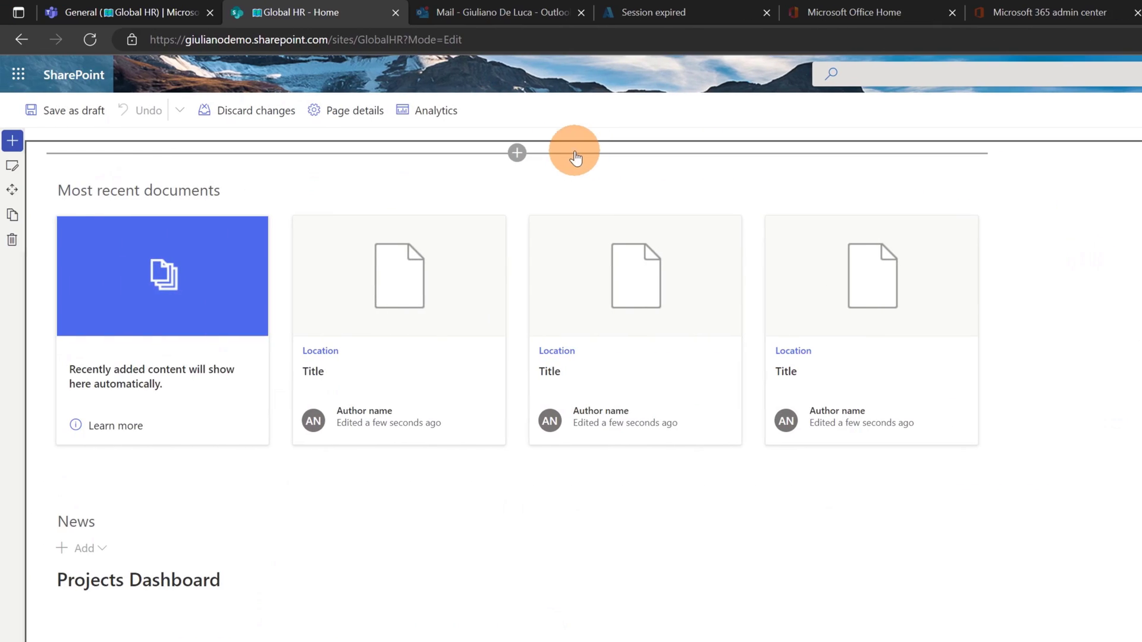
{"action": "left_click", "coordinate": [521, 155]}
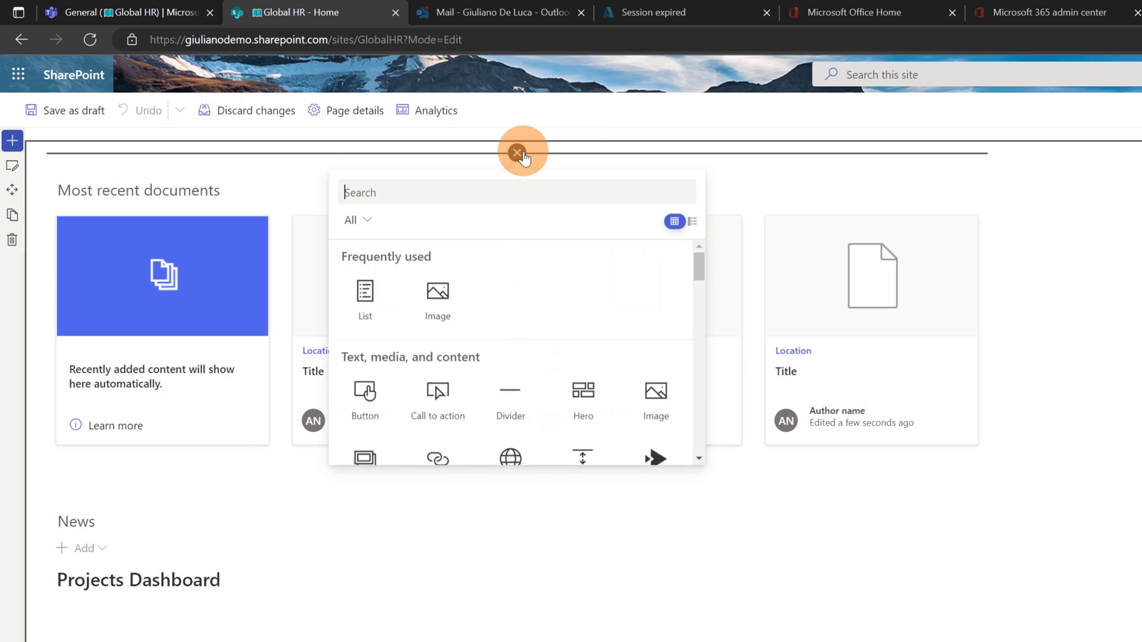
{"action": "left_click", "coordinate": [375, 296]}
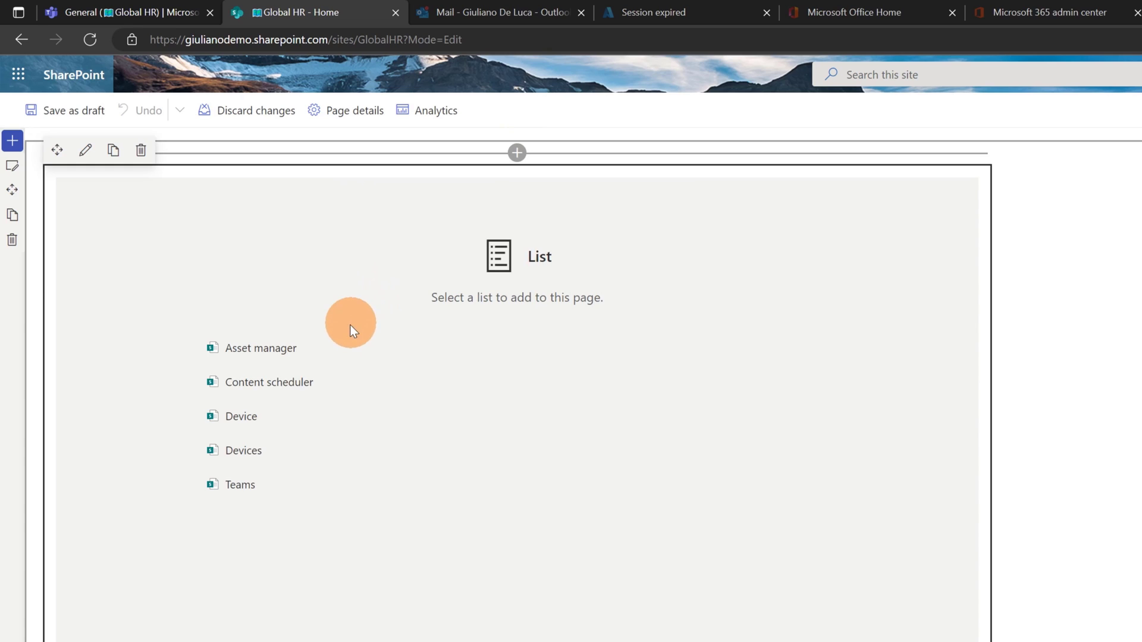
{"action": "left_click", "coordinate": [280, 394]}
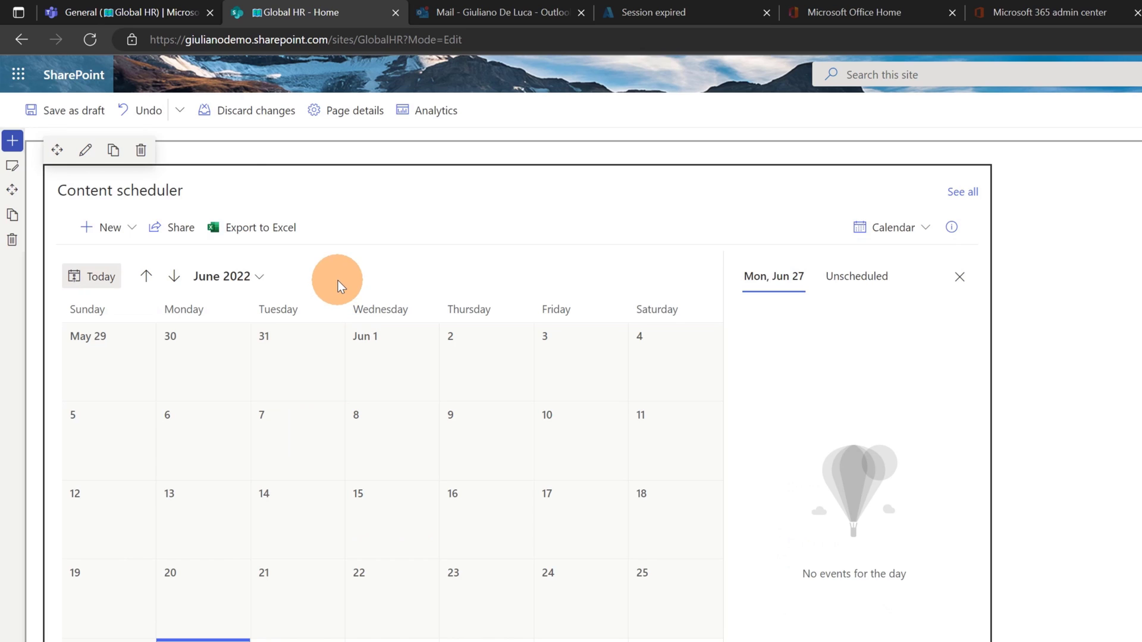
Step: Republish the home page, show July 2022 in its Content scheduler calendar, and compare it with the calendar in Teams
{"action": "left_click", "coordinate": [174, 276]}
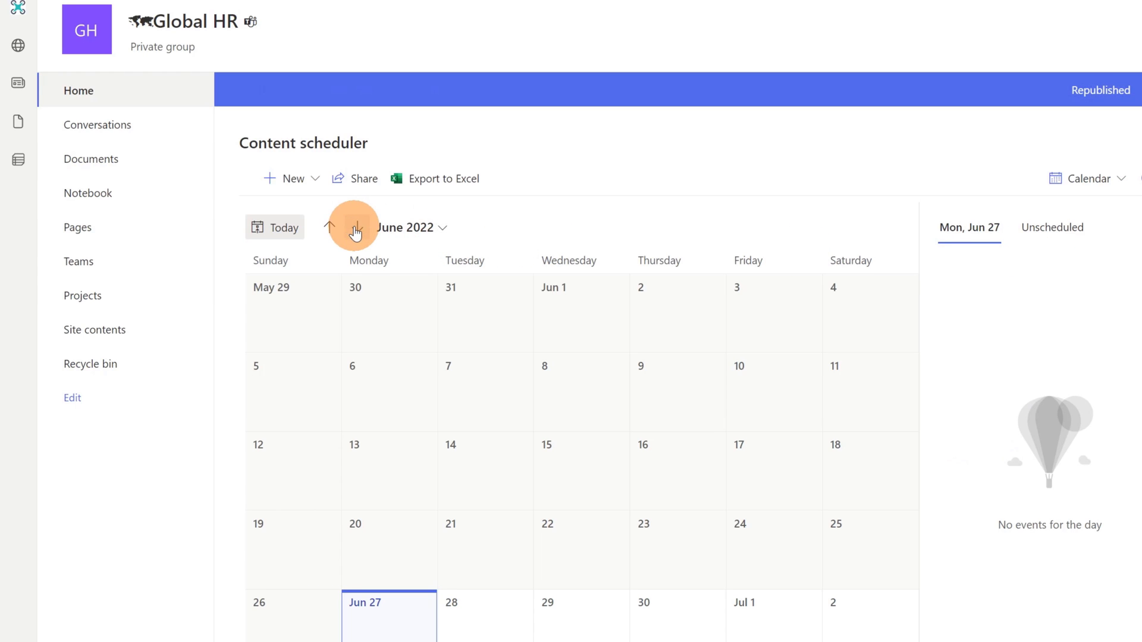
{"action": "left_click", "coordinate": [356, 231]}
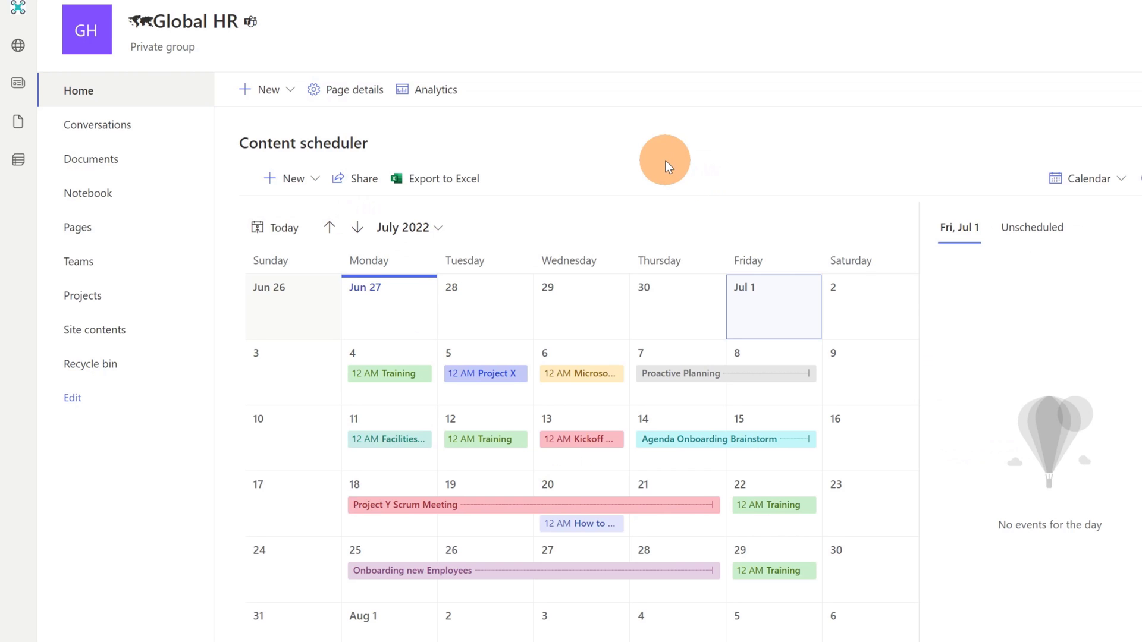
{"action": "left_click", "coordinate": [179, 18]}
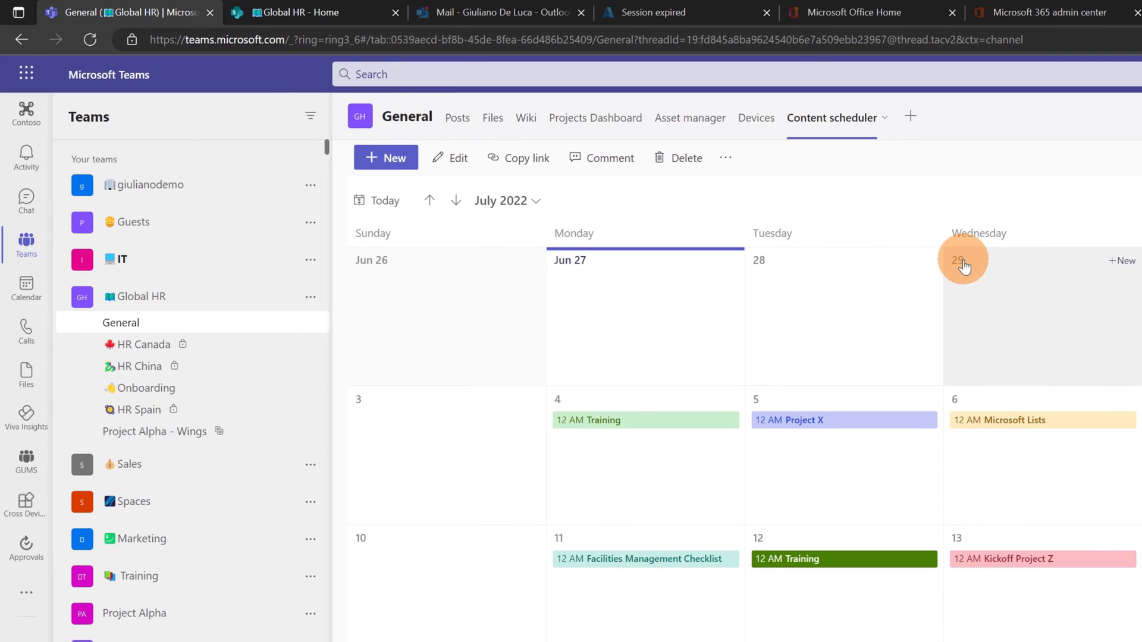
{"action": "left_click", "coordinate": [344, 19]}
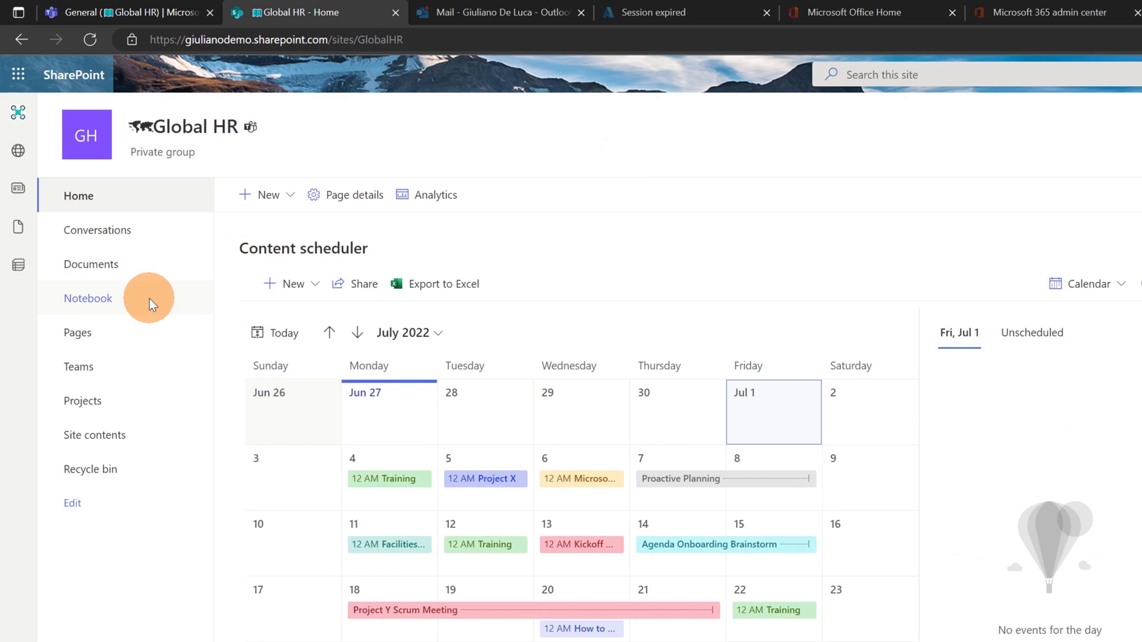
Step: Open the Content scheduler list from the site contents at July 2022 and switch it to the All Items view
{"action": "left_click", "coordinate": [110, 442]}
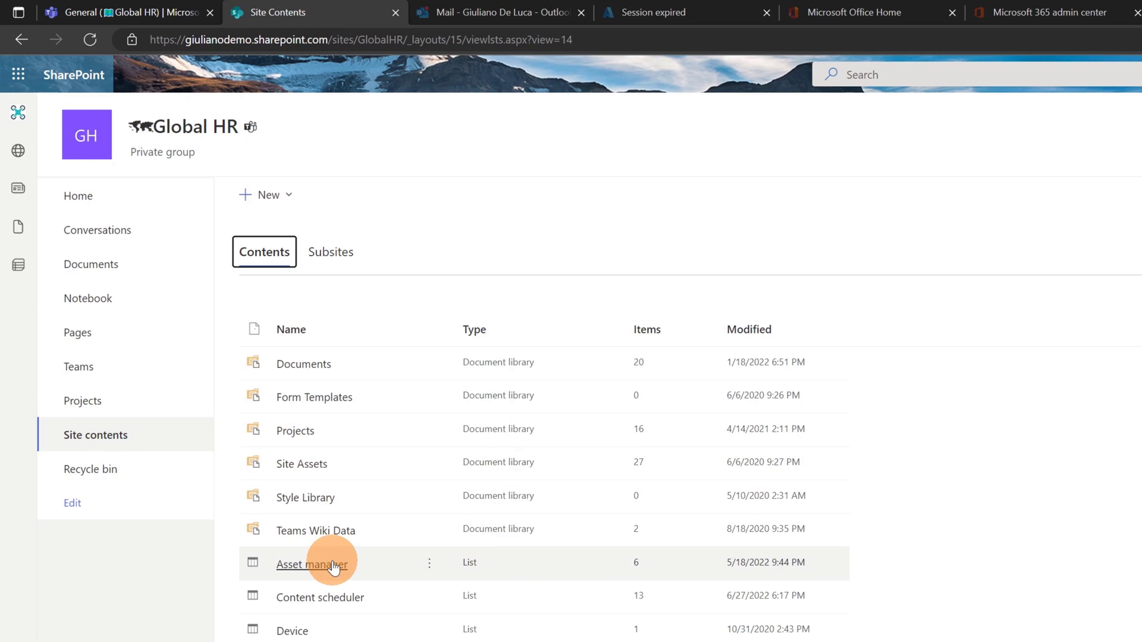
{"action": "left_click", "coordinate": [321, 597]}
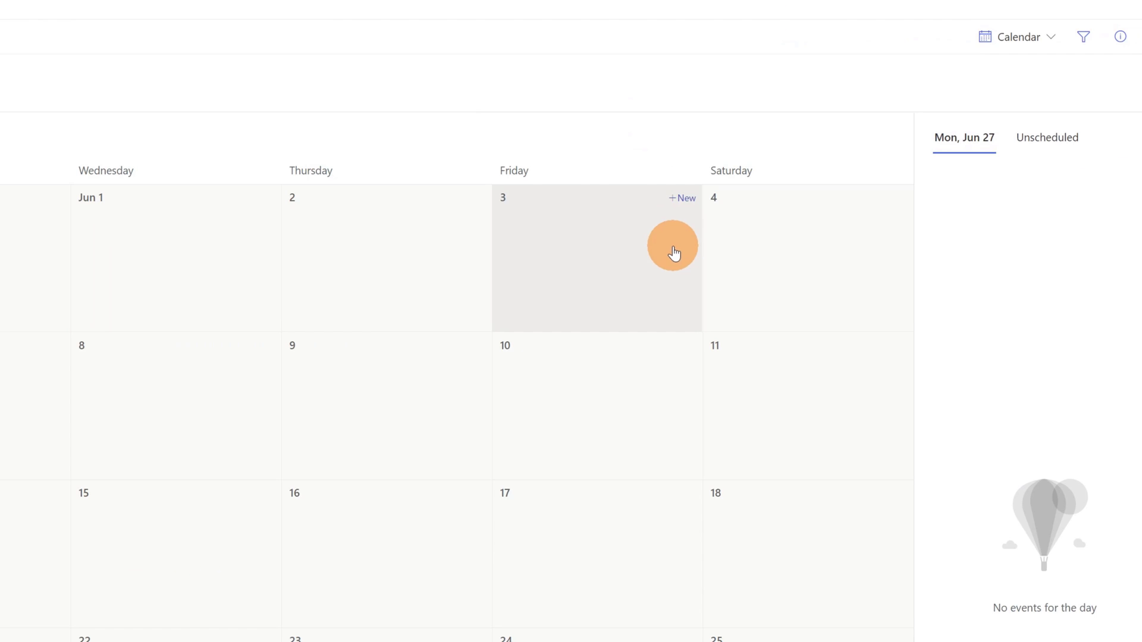
{"action": "left_click", "coordinate": [669, 187]}
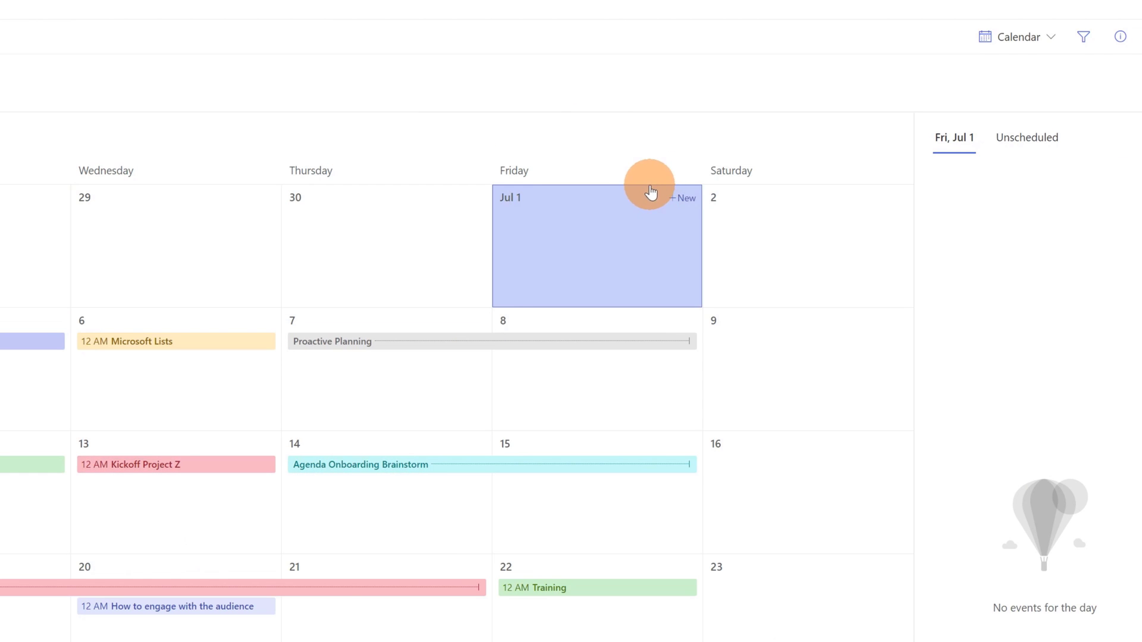
{"action": "left_click", "coordinate": [1015, 48]}
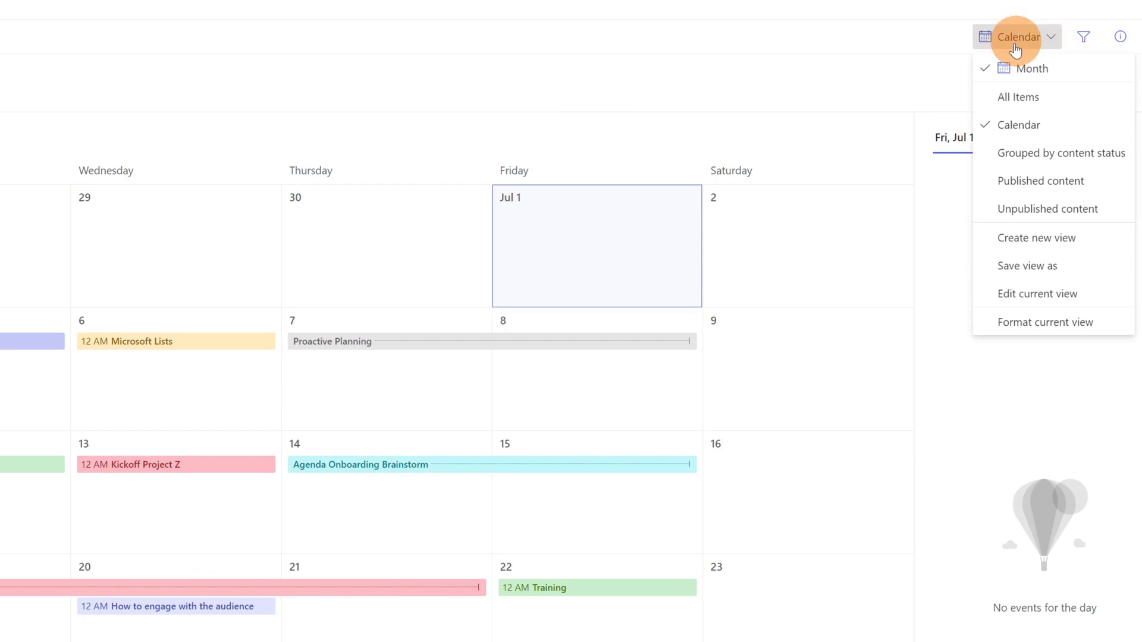
{"action": "left_click", "coordinate": [1045, 95]}
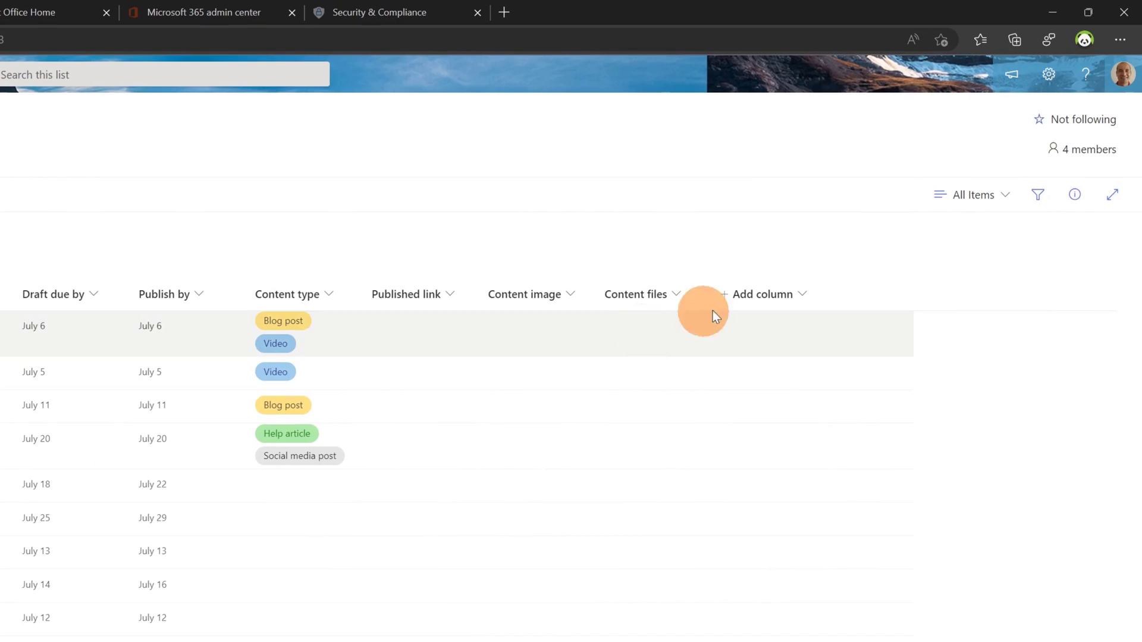
Step: Start a new view of the list shown as a calendar and name it Agenda
{"action": "left_click", "coordinate": [976, 202]}
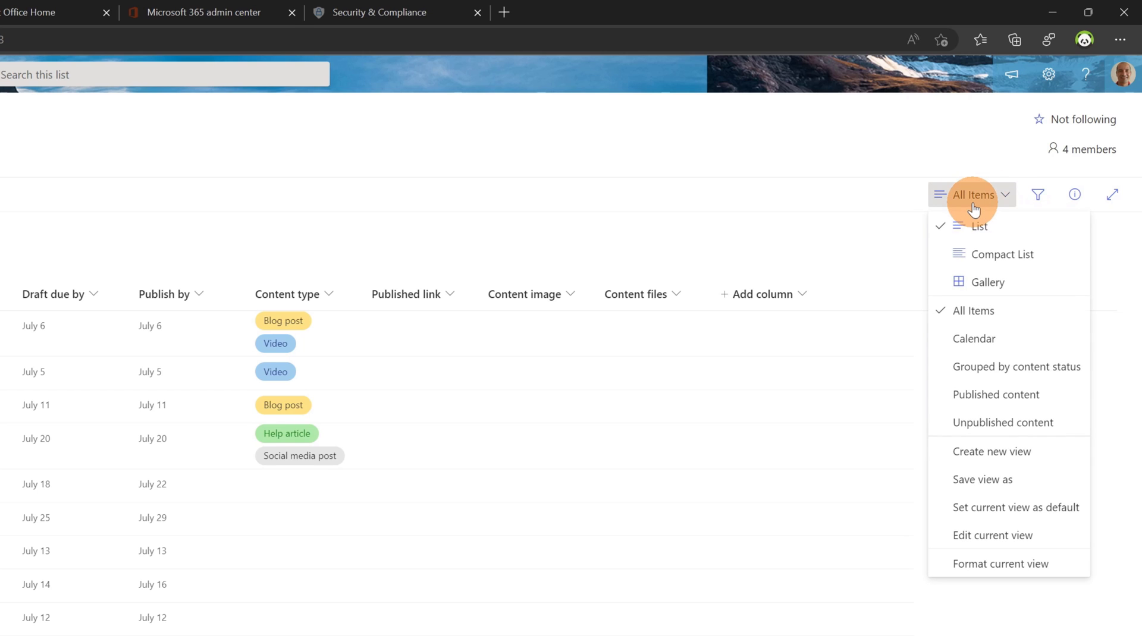
{"action": "left_click", "coordinate": [1012, 455]}
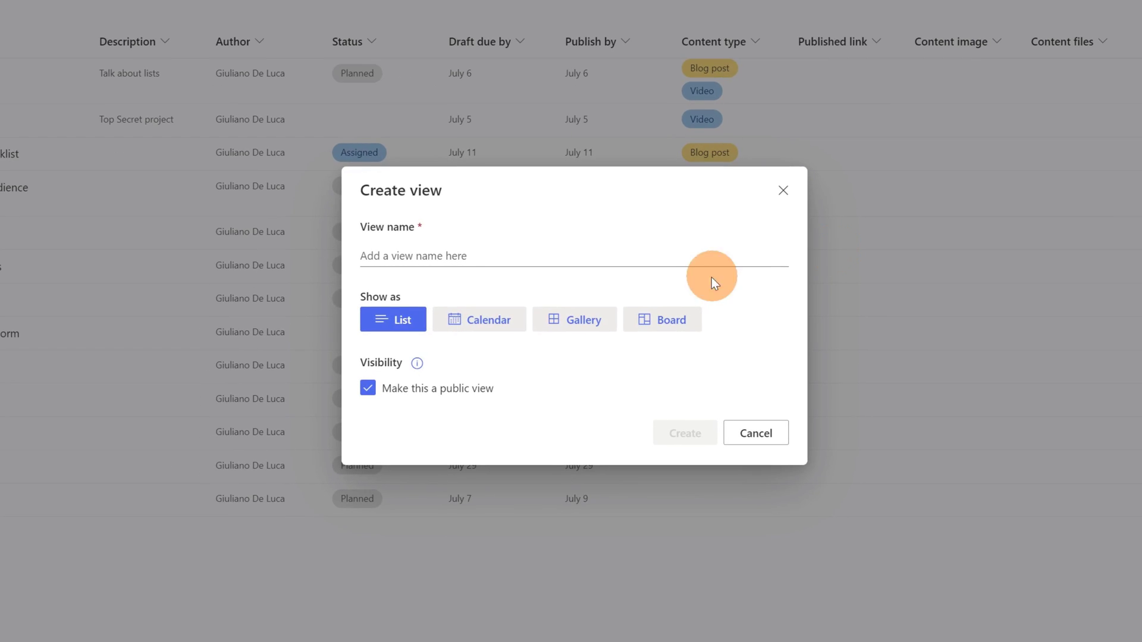
{"action": "left_click", "coordinate": [489, 322]}
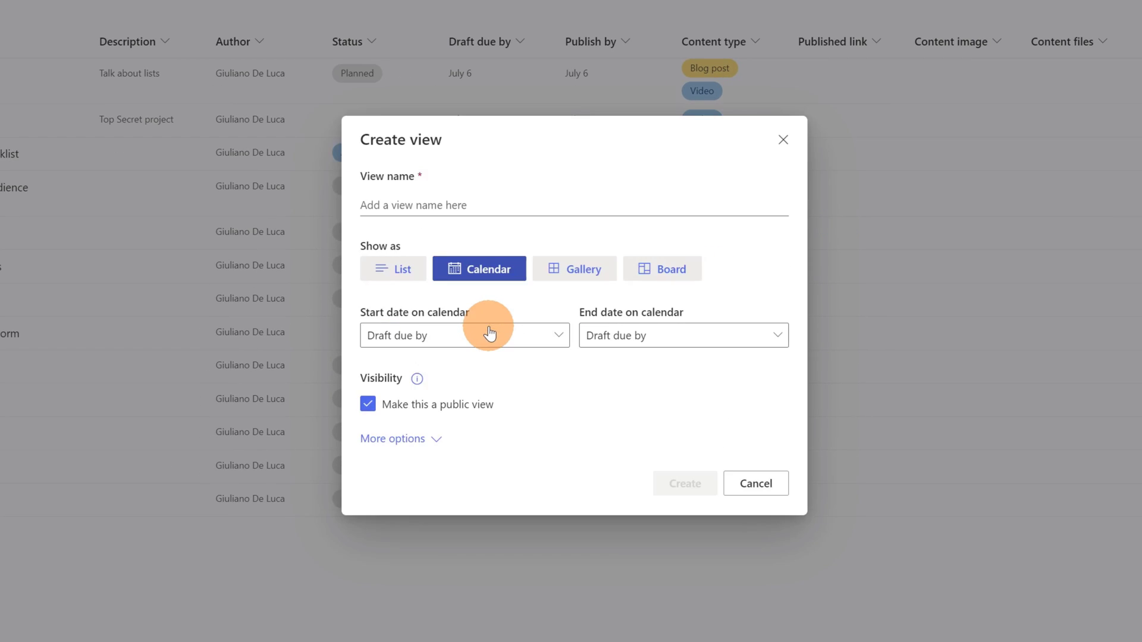
{"action": "left_click", "coordinate": [483, 205]}
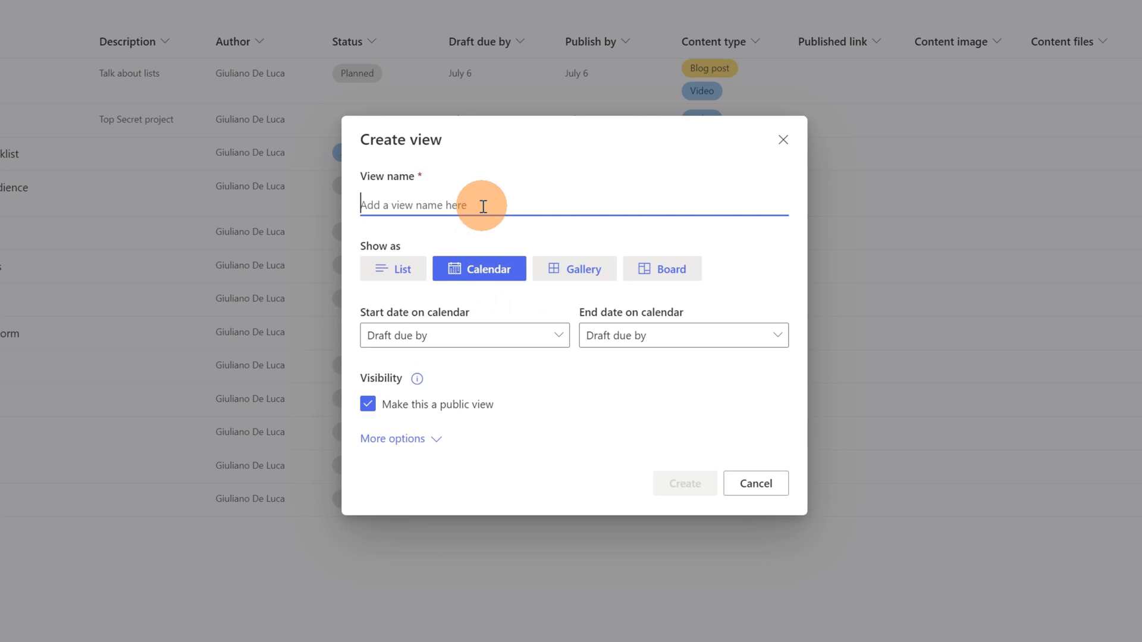
{"action": "type", "text": "Agenda"}
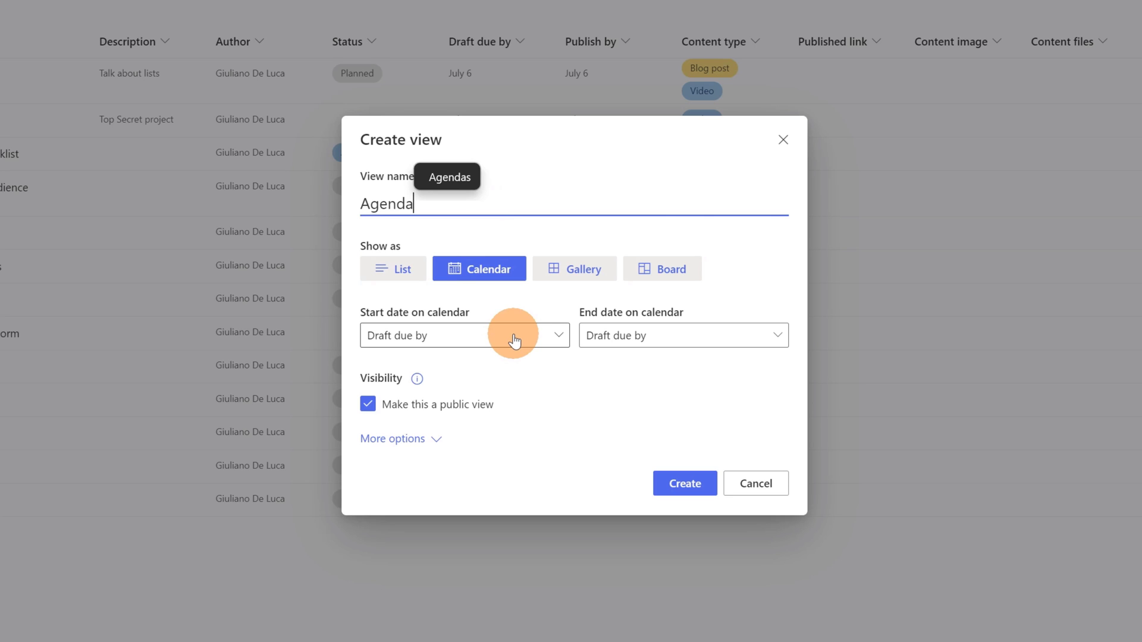
Step: Set the view's end date to Publish by, keep Title as the title of calendar items, and create the view
{"action": "left_click", "coordinate": [652, 338]}
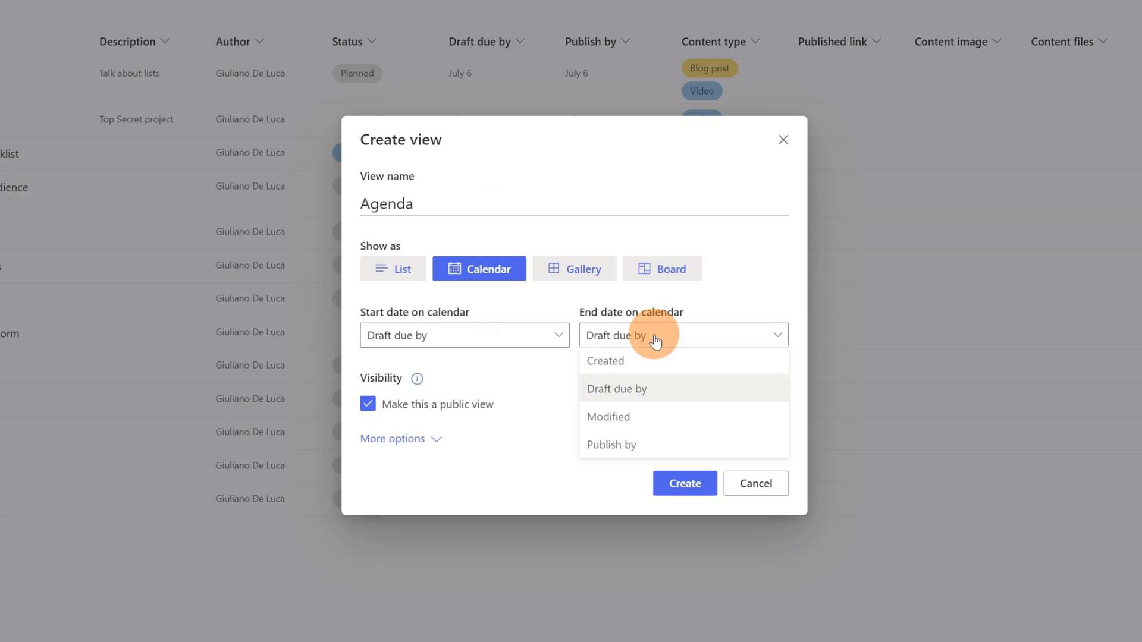
{"action": "left_click", "coordinate": [616, 447]}
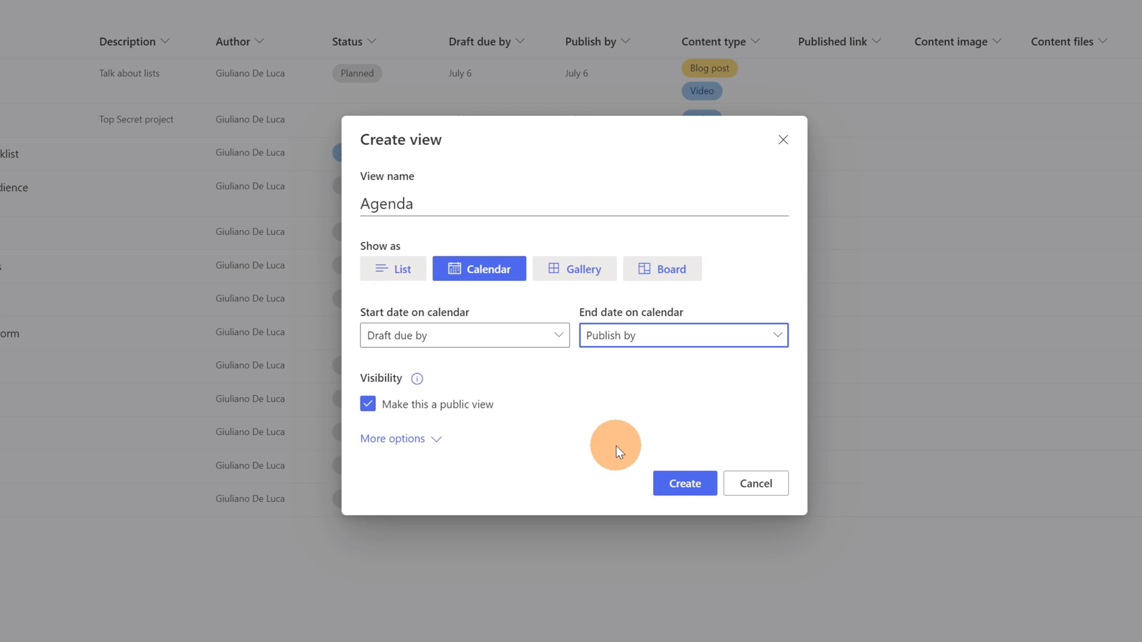
{"action": "left_click", "coordinate": [424, 439]}
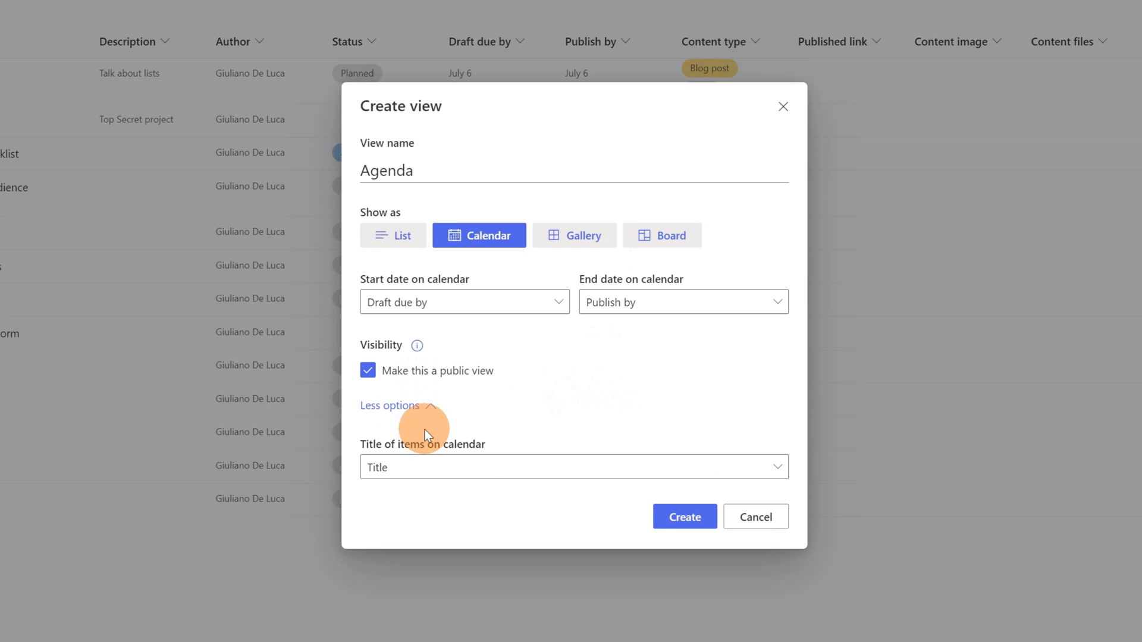
{"action": "left_click", "coordinate": [498, 470]}
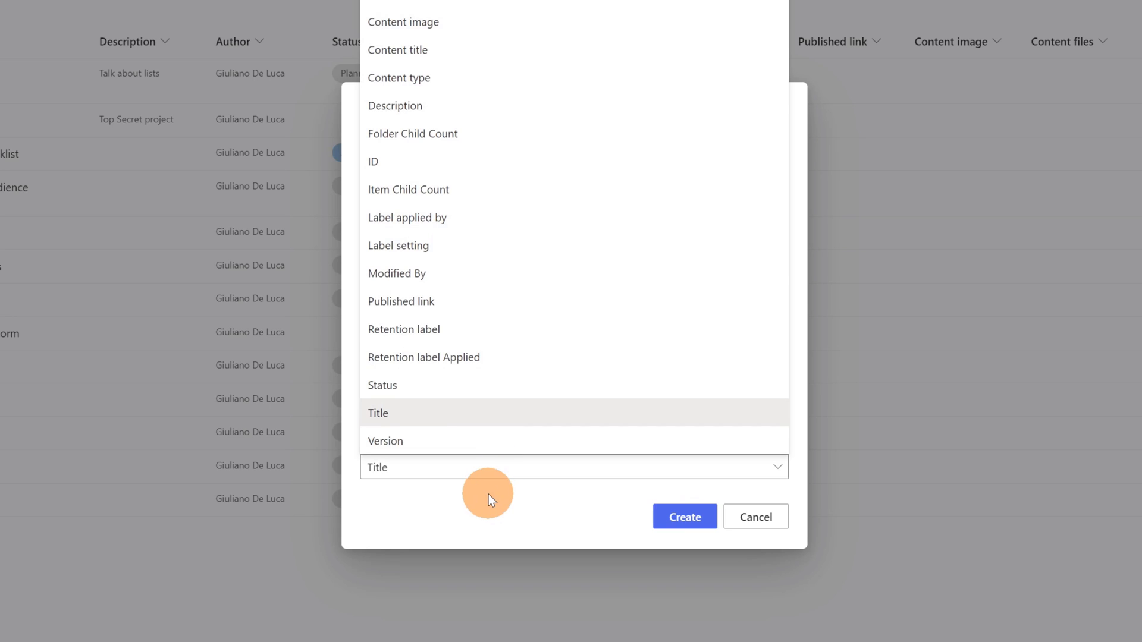
{"action": "left_click", "coordinate": [488, 495]}
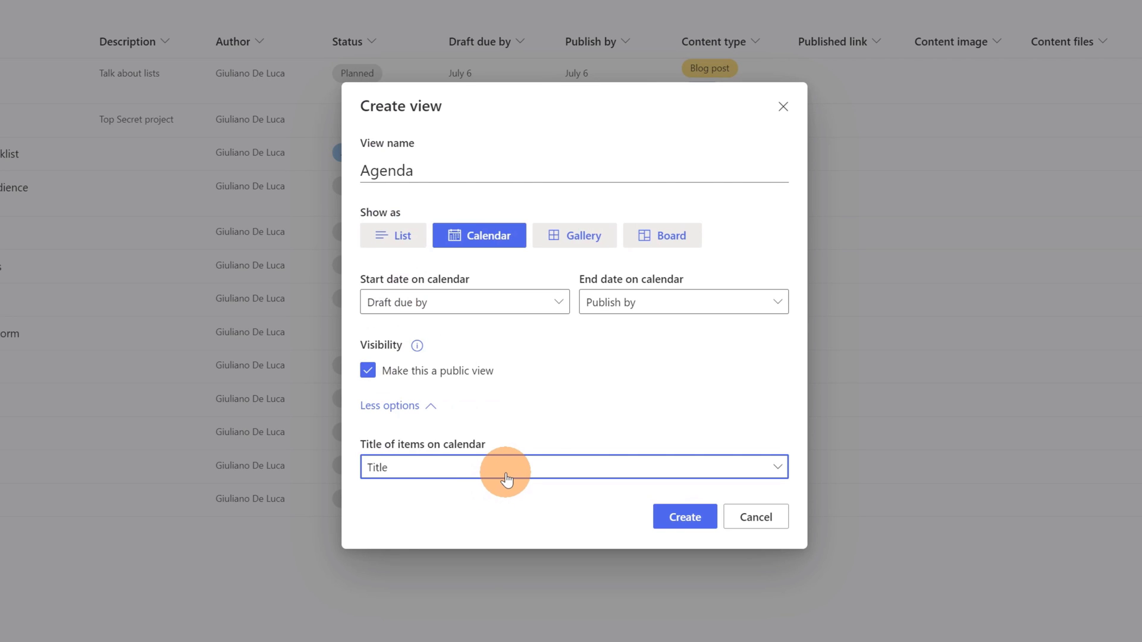
{"action": "left_click", "coordinate": [683, 518]}
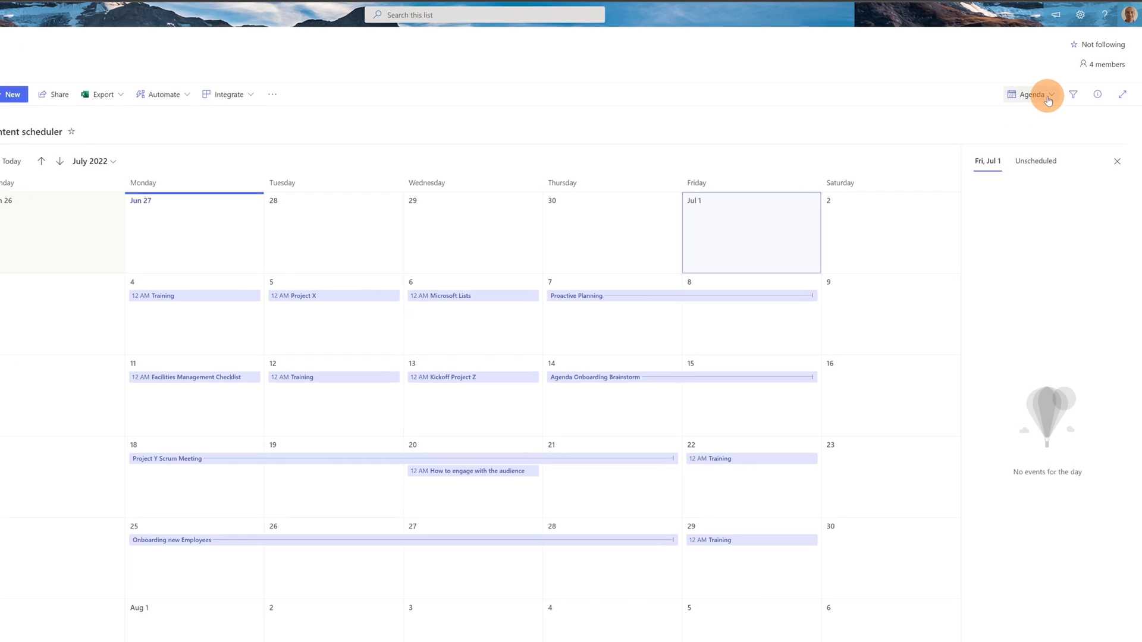
Step: Open the conditional formatting rules of the Agenda view and start editing the rule that covers all values
{"action": "left_click", "coordinate": [1051, 97]}
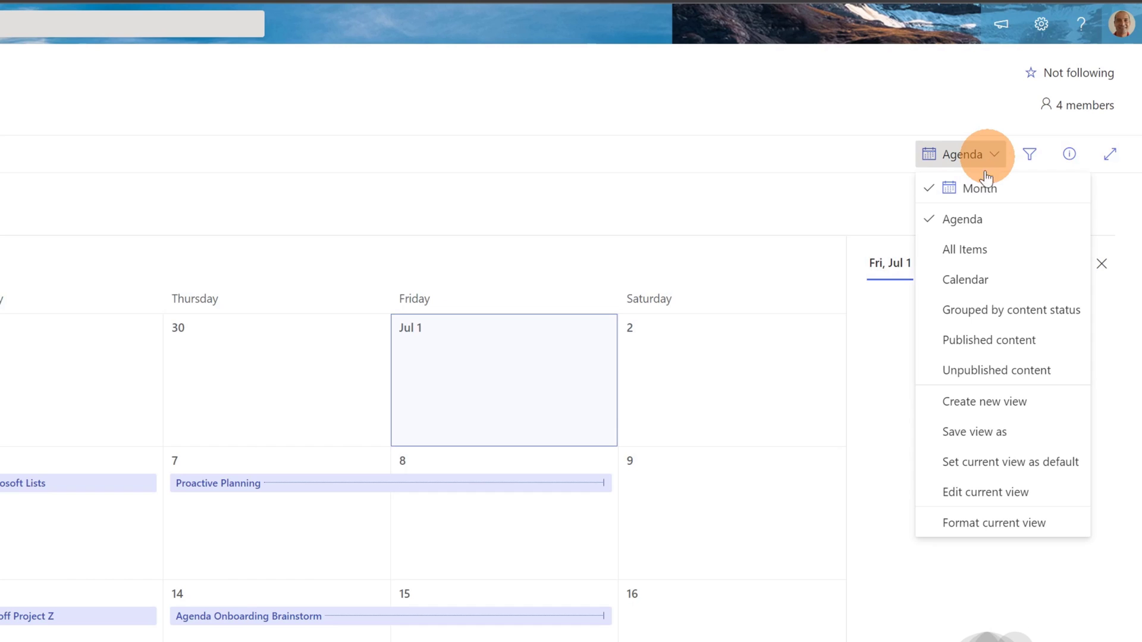
{"action": "left_click", "coordinate": [980, 523]}
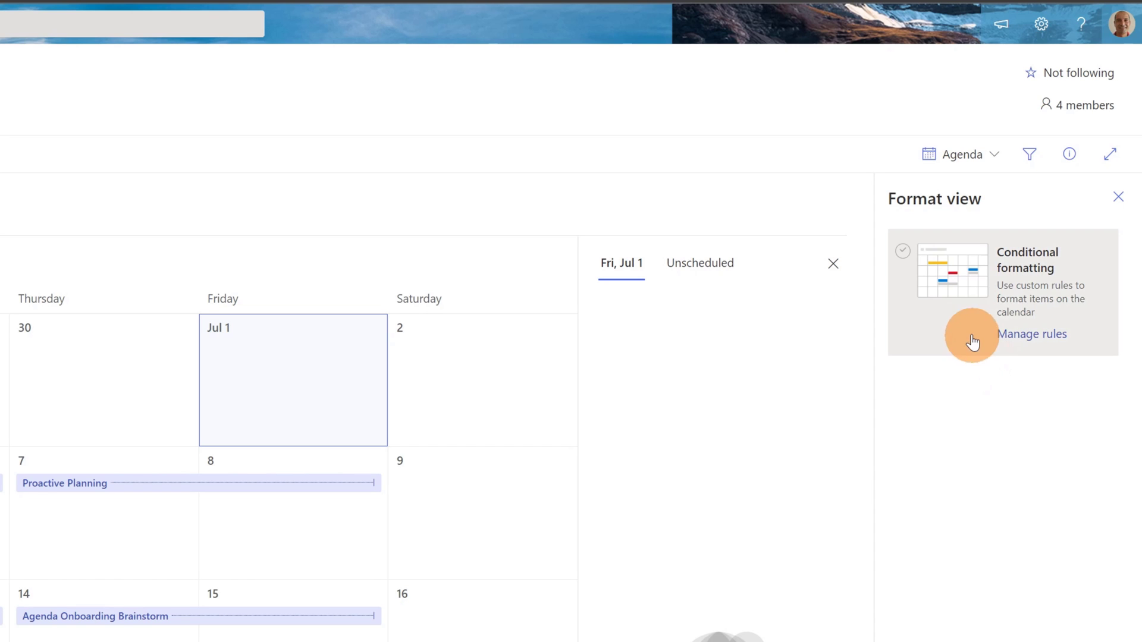
{"action": "left_click", "coordinate": [1041, 335]}
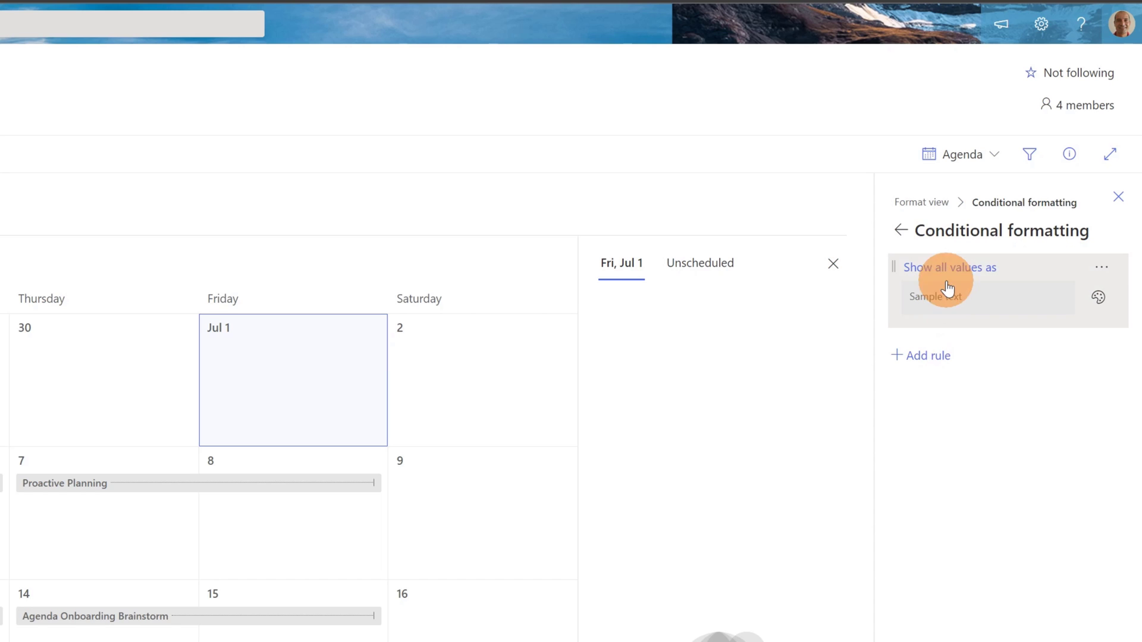
{"action": "left_click", "coordinate": [1102, 271]}
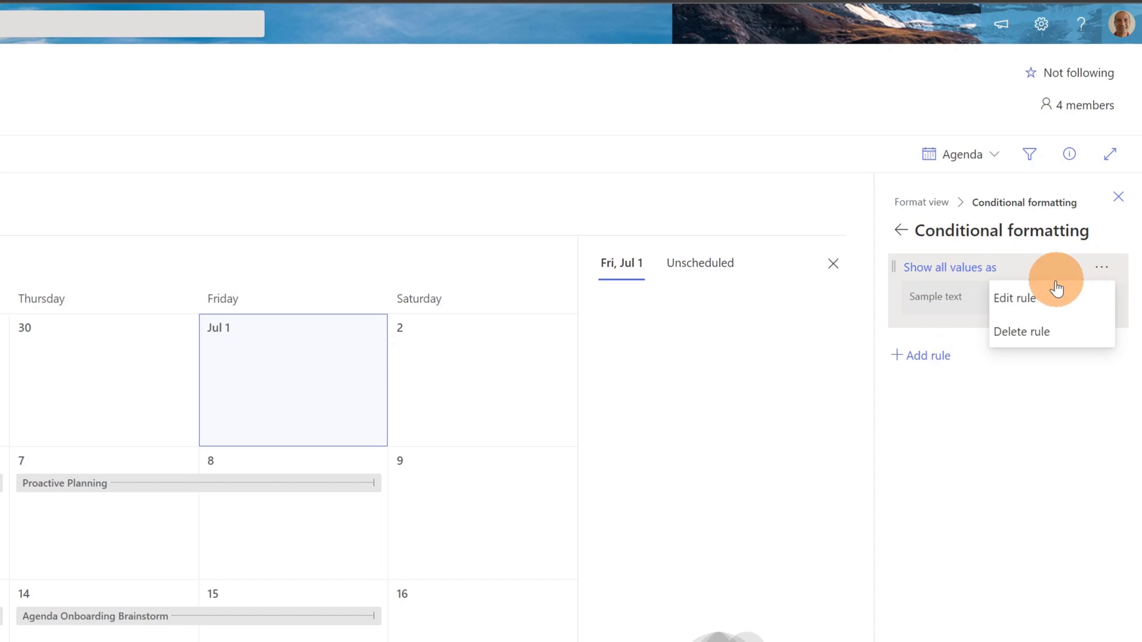
{"action": "left_click", "coordinate": [1024, 305]}
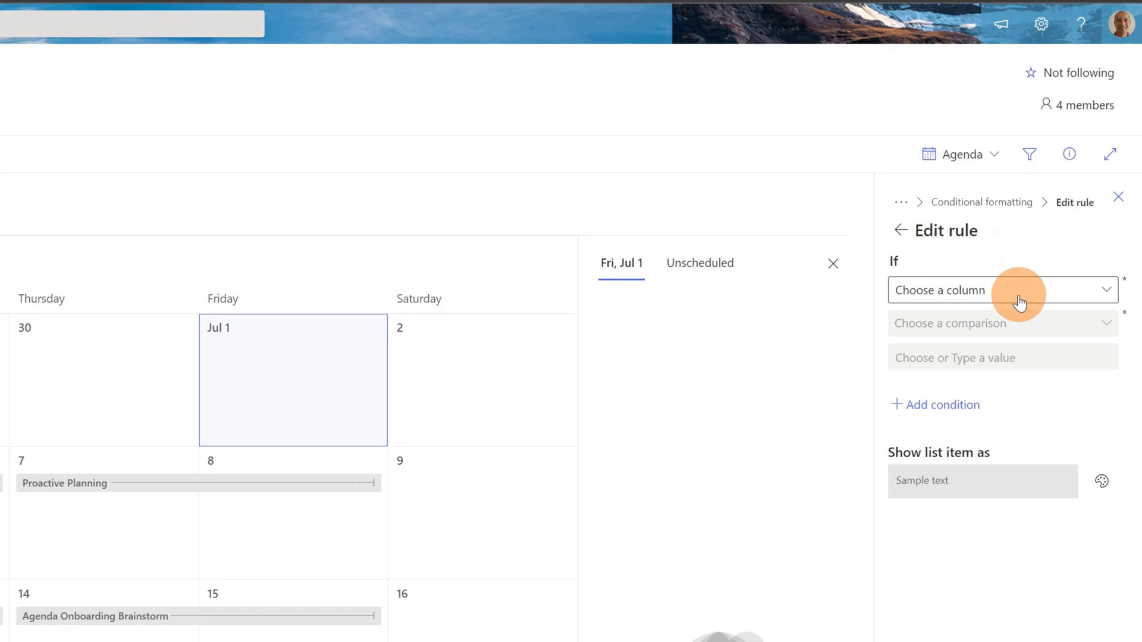
Step: Set the rule to show items whose Title is equal to Training in yellow, and return to the rule list
{"action": "left_click", "coordinate": [969, 290]}
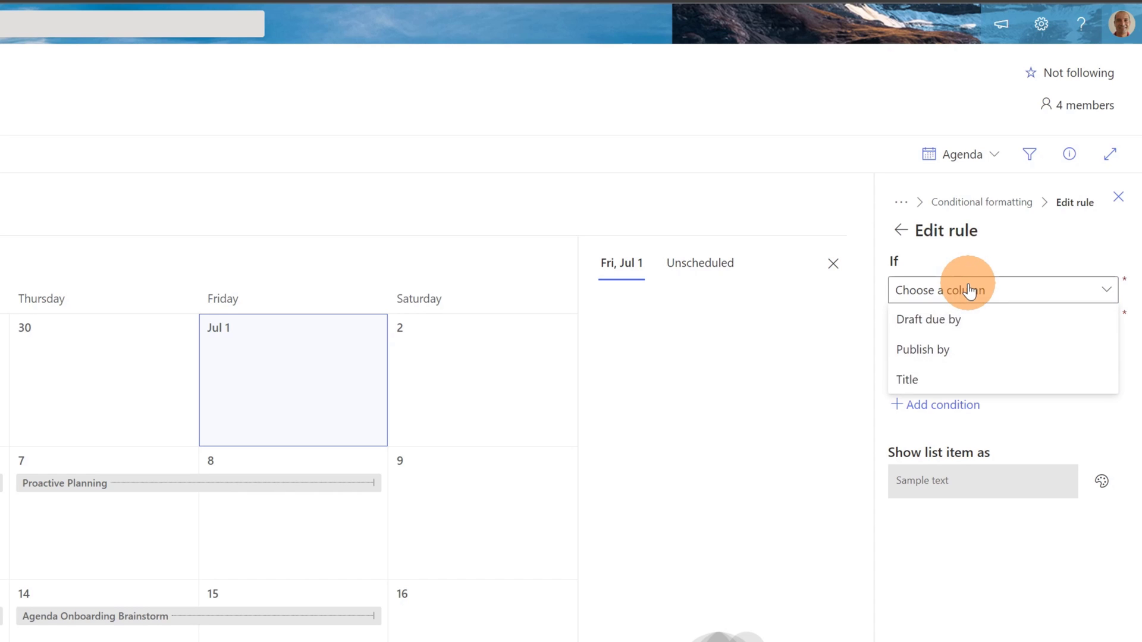
{"action": "left_click", "coordinate": [913, 380]}
{"action": "left_click", "coordinate": [953, 327]}
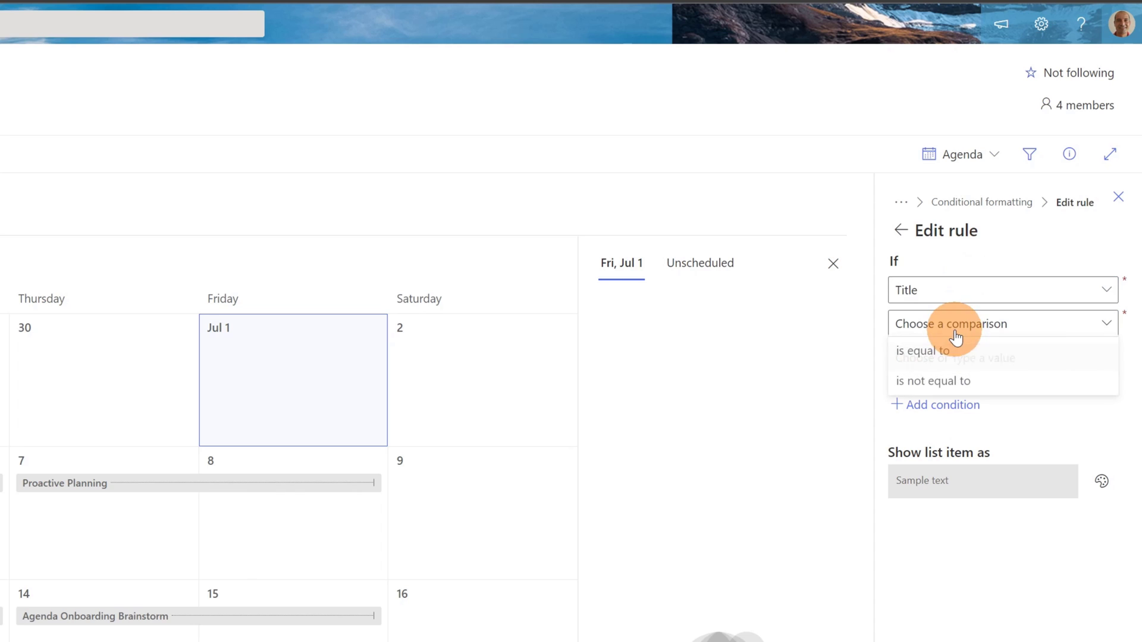
{"action": "left_click", "coordinate": [940, 356]}
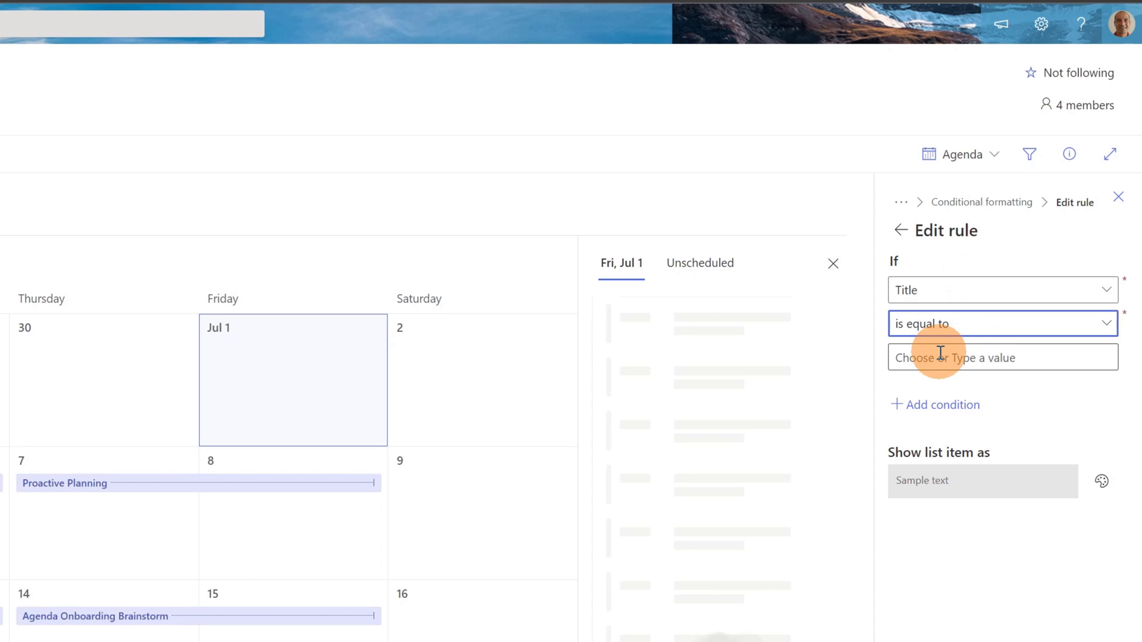
{"action": "left_click", "coordinate": [999, 359]}
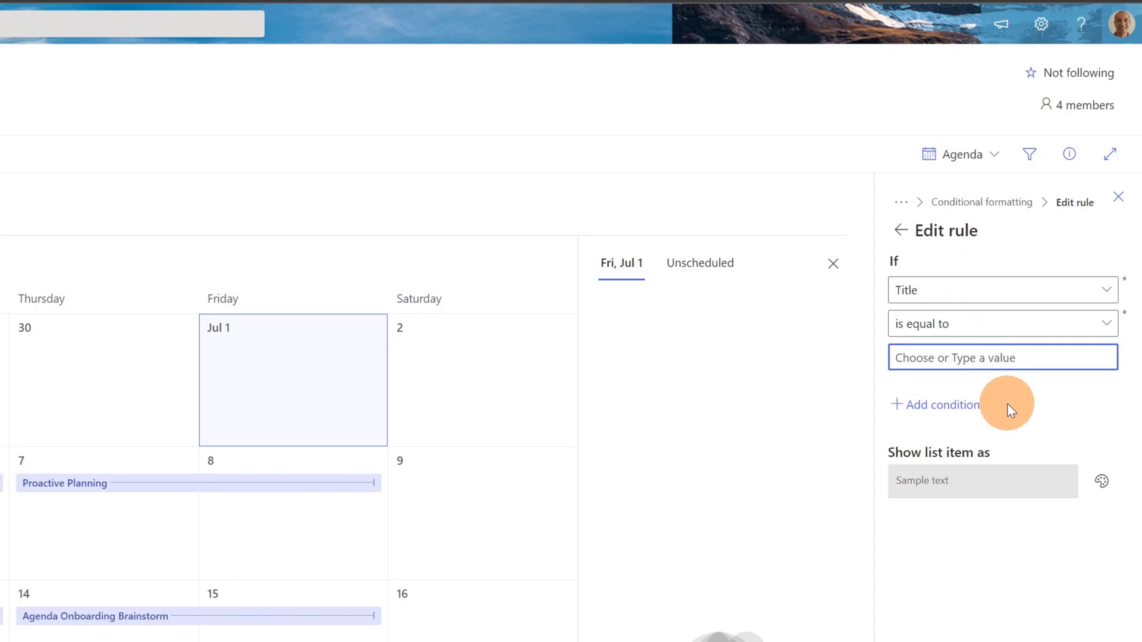
{"action": "type", "text": "Training"}
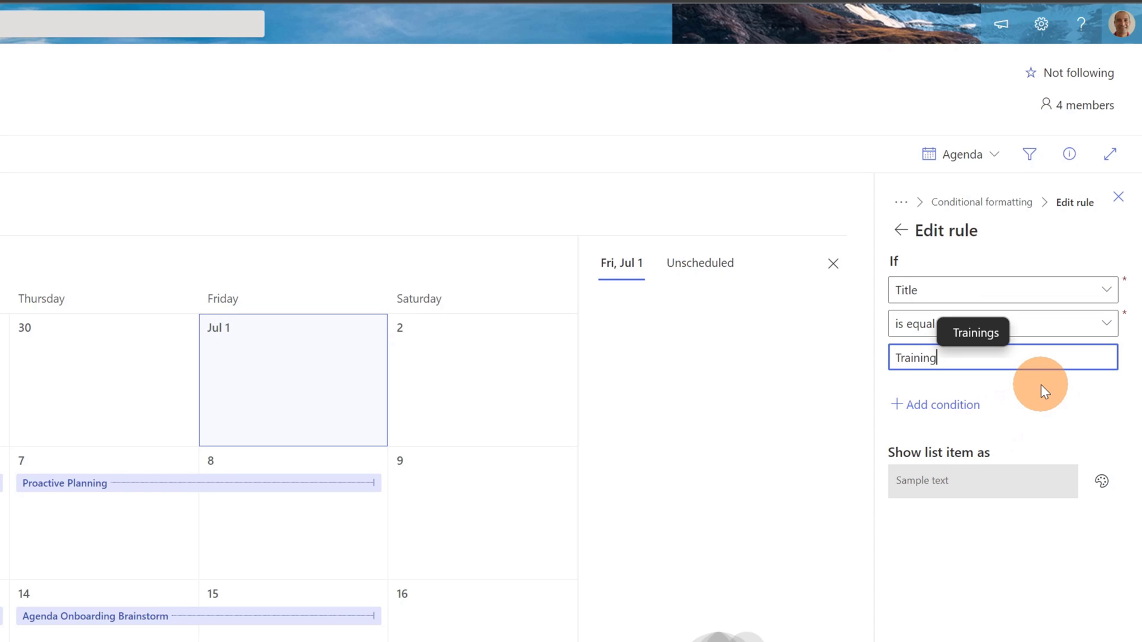
{"action": "left_click", "coordinate": [1108, 482]}
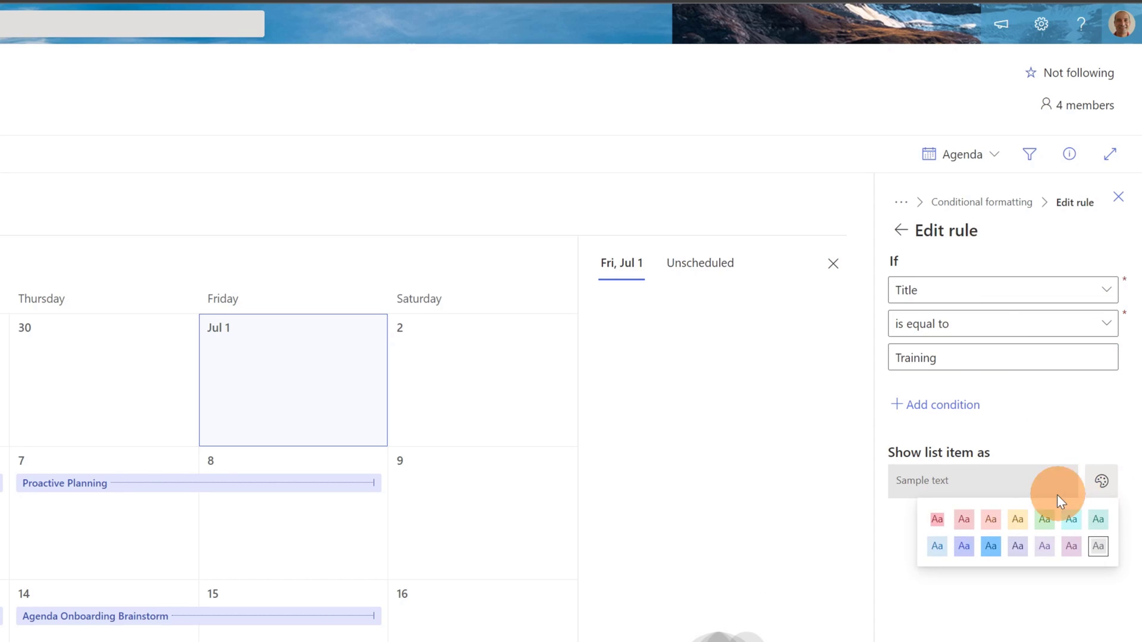
{"action": "left_click", "coordinate": [1022, 525]}
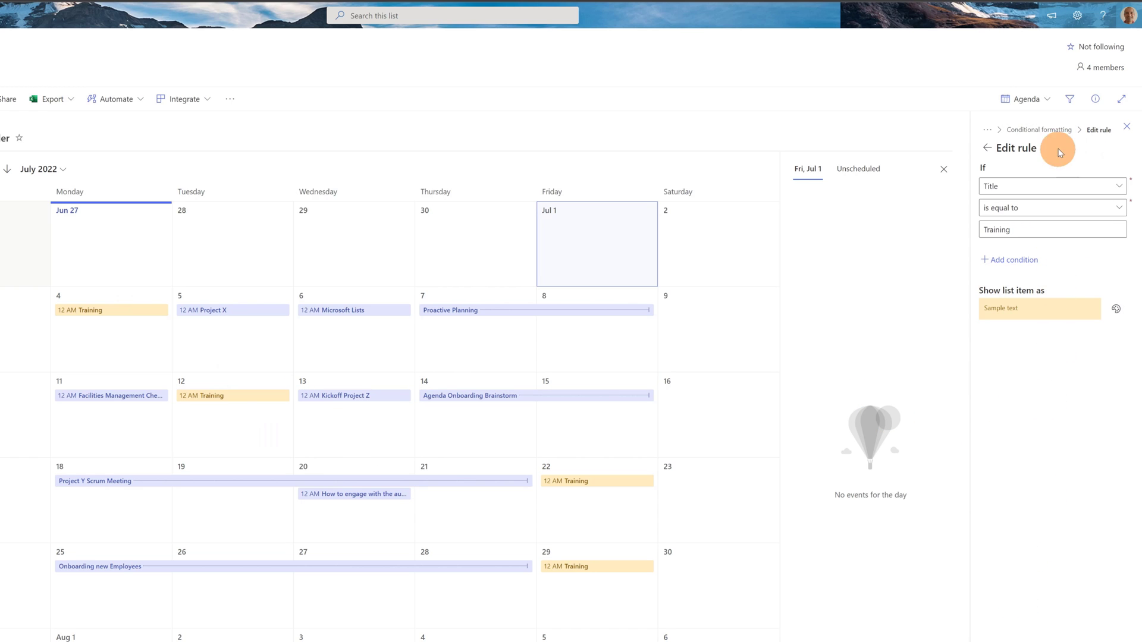
{"action": "left_click", "coordinate": [1054, 130]}
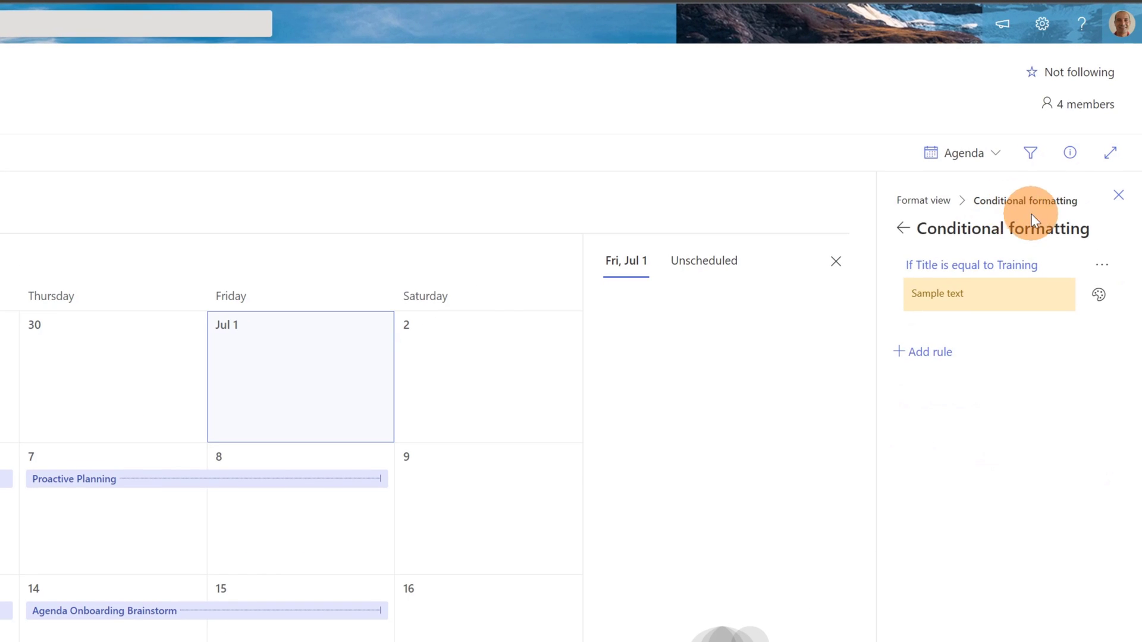
Step: Add a rule that shows items whose Title is equal to Project X in green, and return to the rule list
{"action": "left_click", "coordinate": [929, 355]}
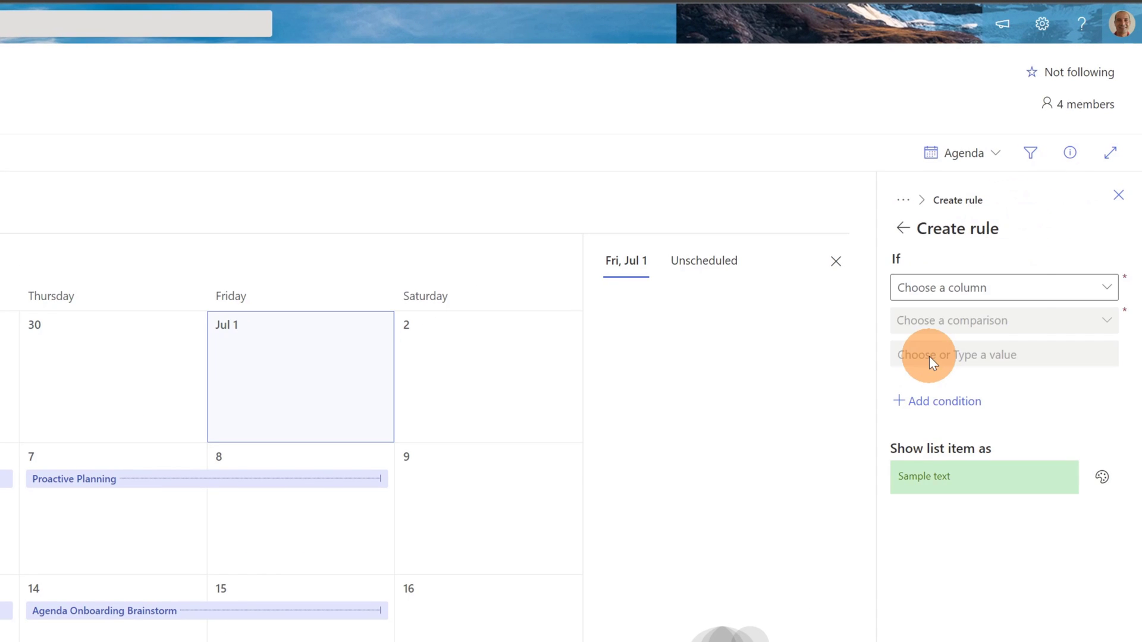
{"action": "left_click", "coordinate": [1031, 297]}
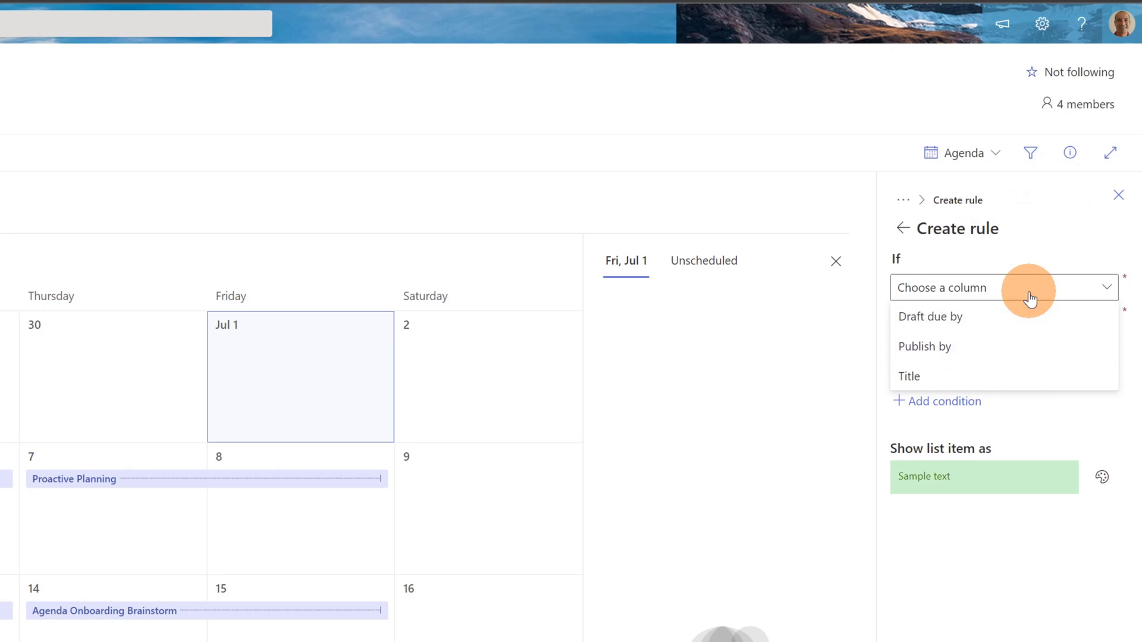
{"action": "left_click", "coordinate": [959, 376]}
{"action": "left_click", "coordinate": [976, 322]}
{"action": "left_click", "coordinate": [946, 354]}
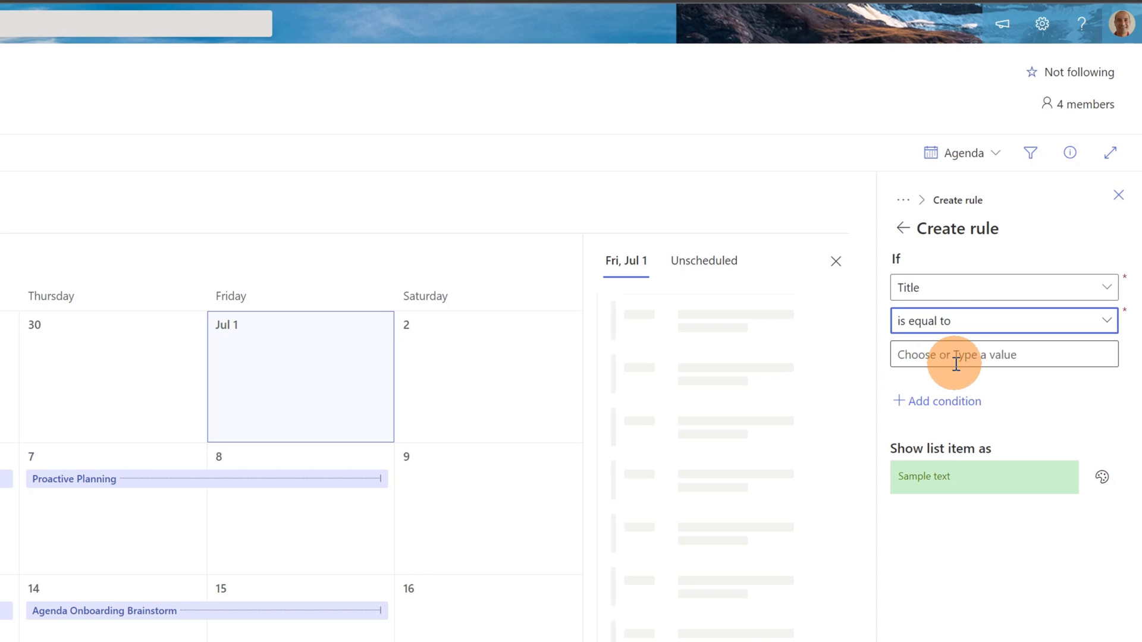
{"action": "left_click", "coordinate": [962, 355]}
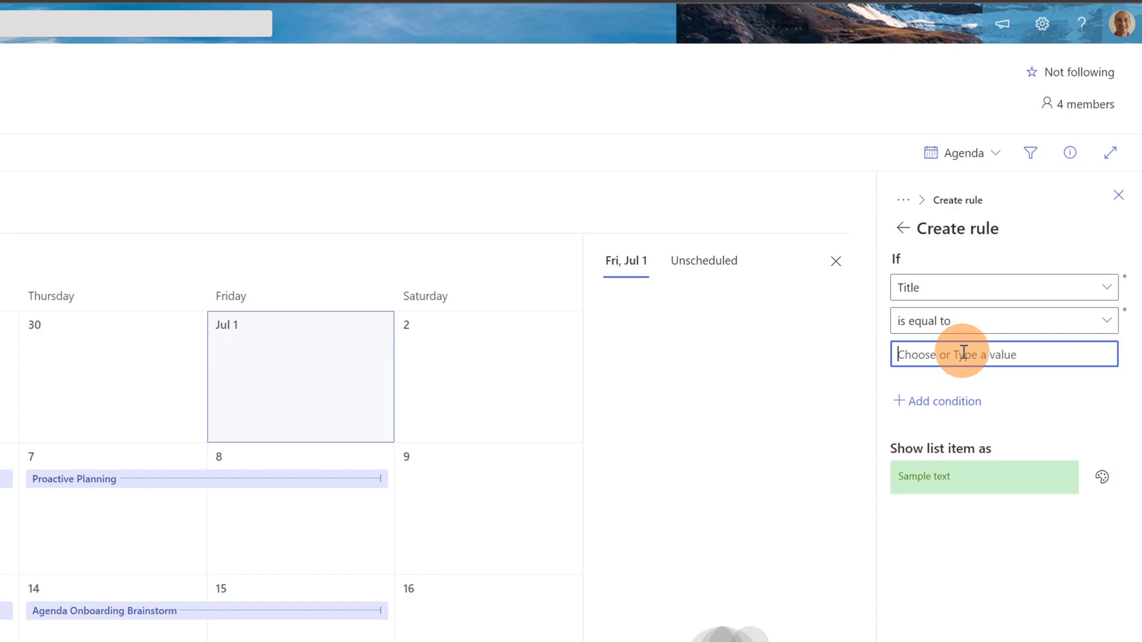
{"action": "type", "text": "Project X"}
{"action": "left_click", "coordinate": [1101, 477]}
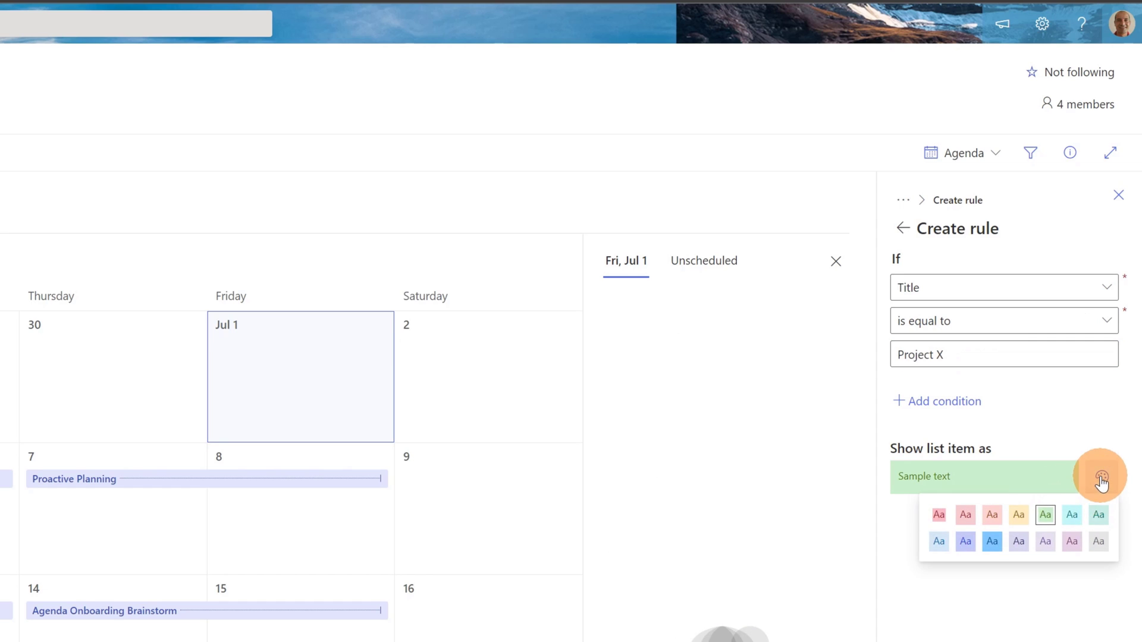
{"action": "left_click", "coordinate": [1102, 479]}
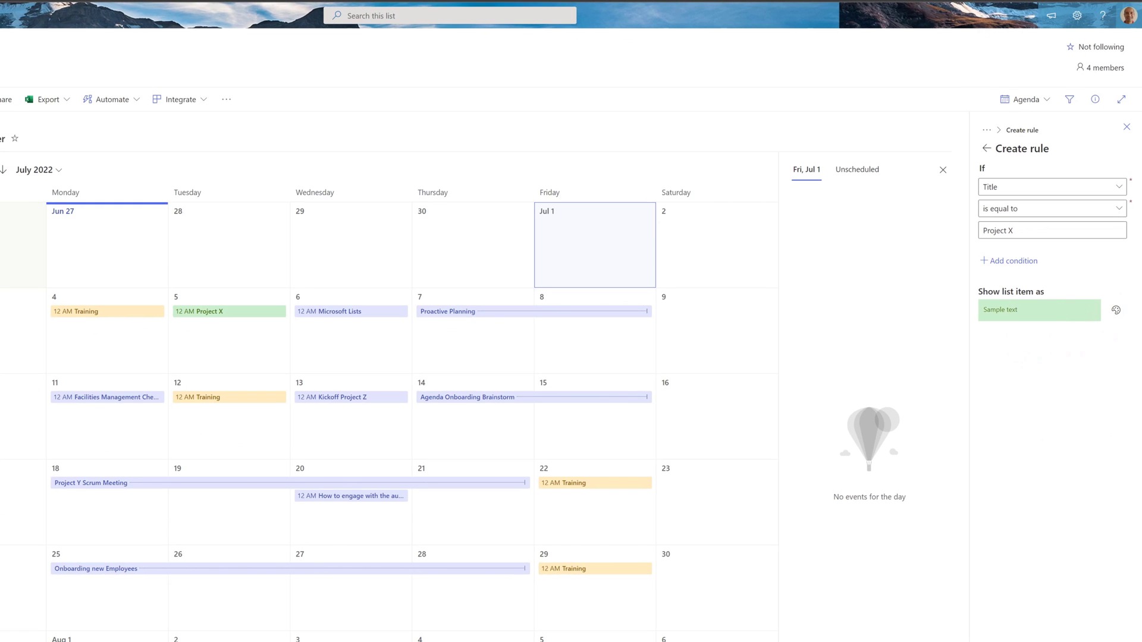
{"action": "left_click", "coordinate": [987, 148]}
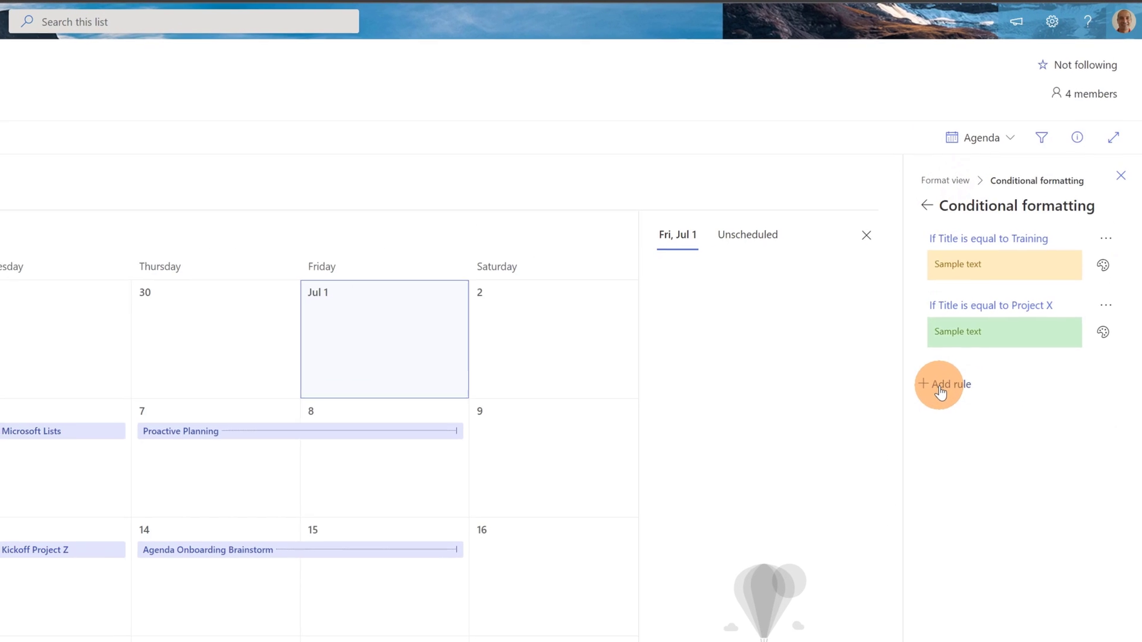
Step: Add a rule that shows items whose Title is equal to Microsoft Lists in coral red, and return to the rule list
{"action": "left_click", "coordinate": [939, 386]}
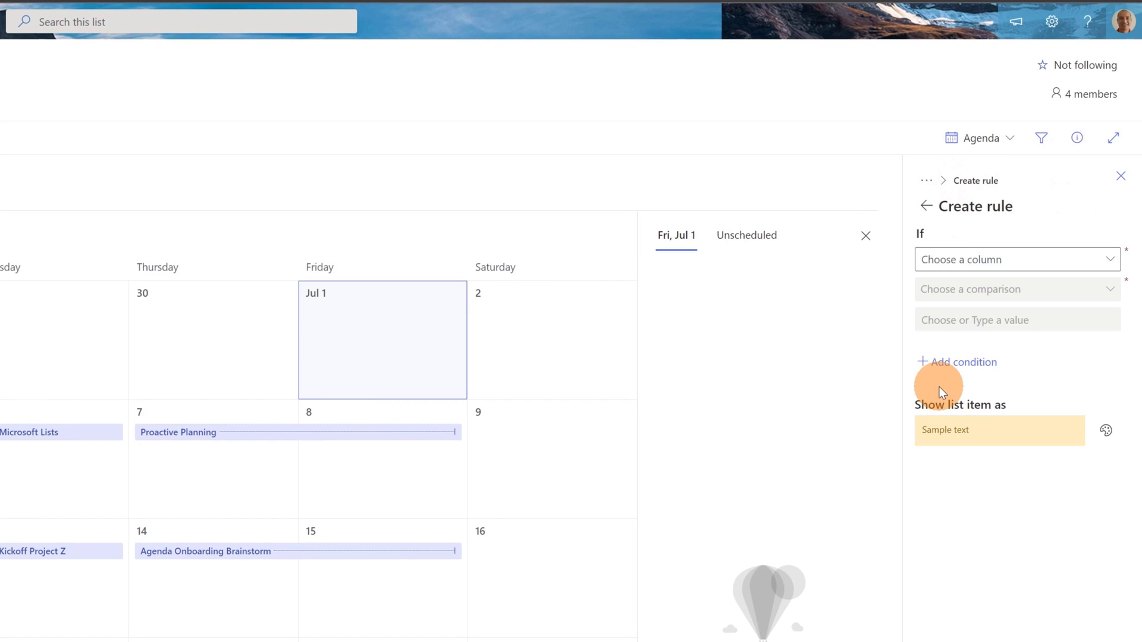
{"action": "left_click", "coordinate": [1017, 262]}
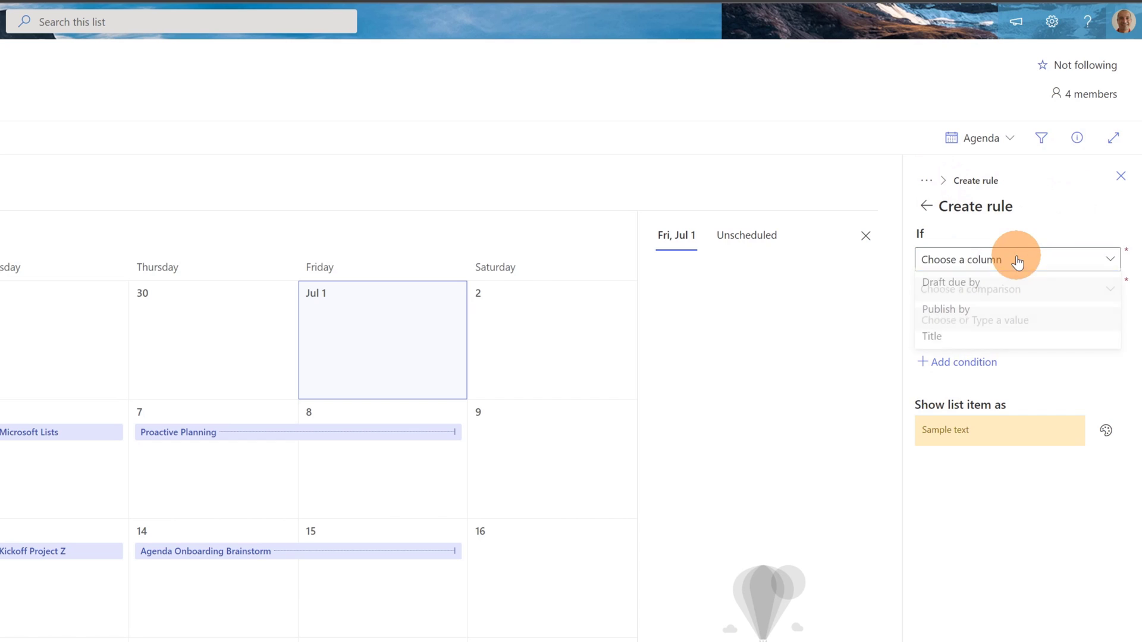
{"action": "left_click", "coordinate": [972, 333]}
{"action": "left_click", "coordinate": [1018, 295]}
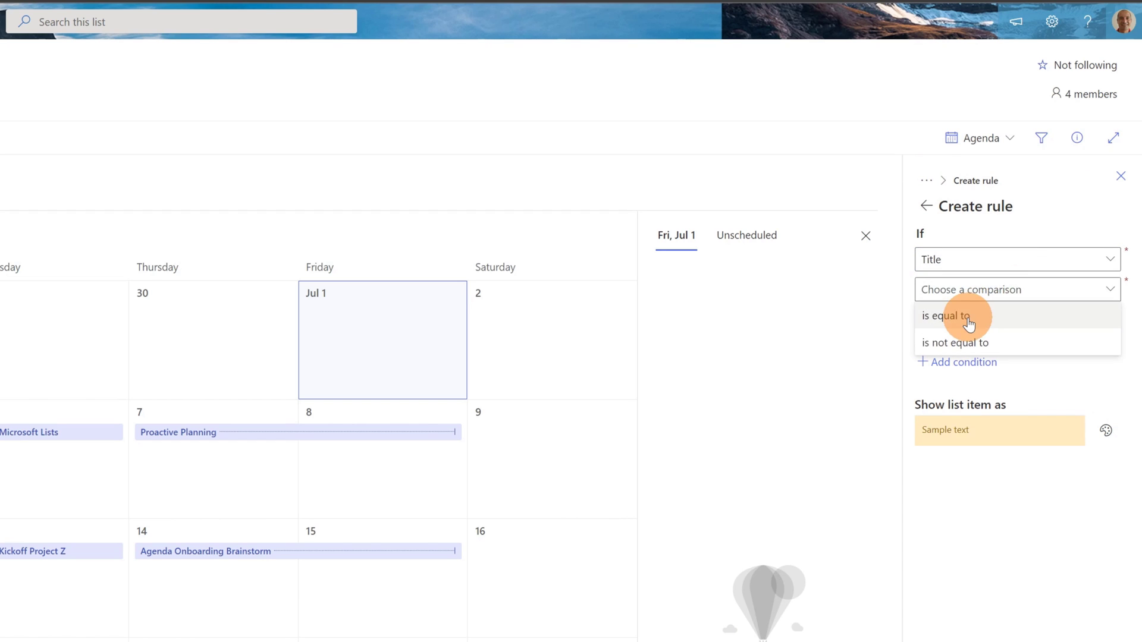
{"action": "left_click", "coordinate": [968, 321]}
{"action": "left_click", "coordinate": [971, 319]}
{"action": "type", "text": "Microsoft Lists"}
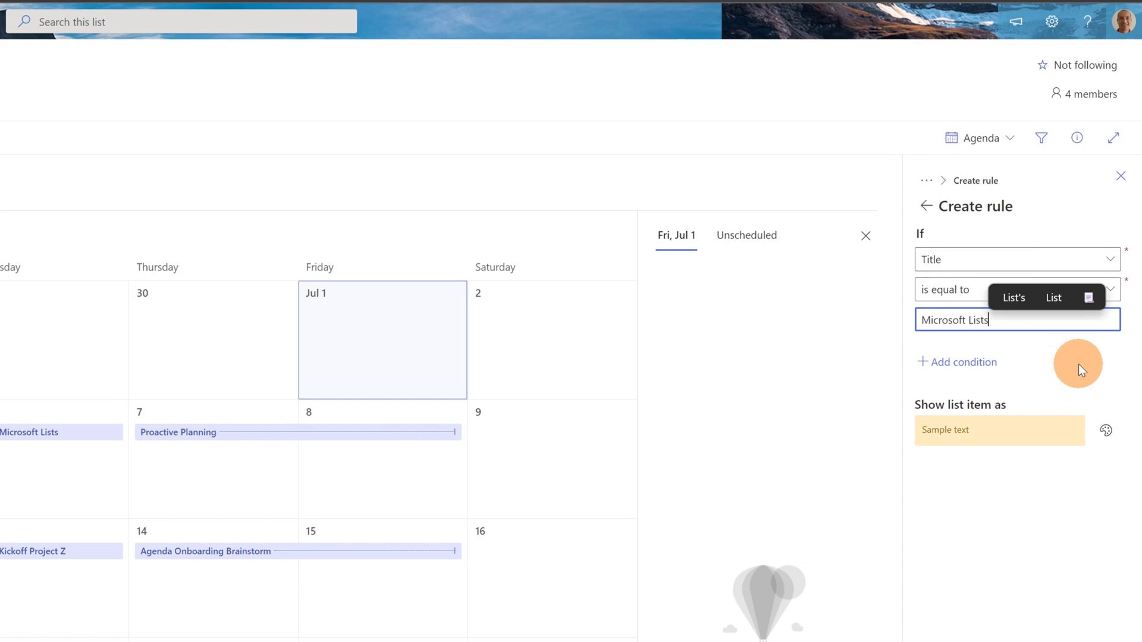
{"action": "left_click", "coordinate": [1110, 431]}
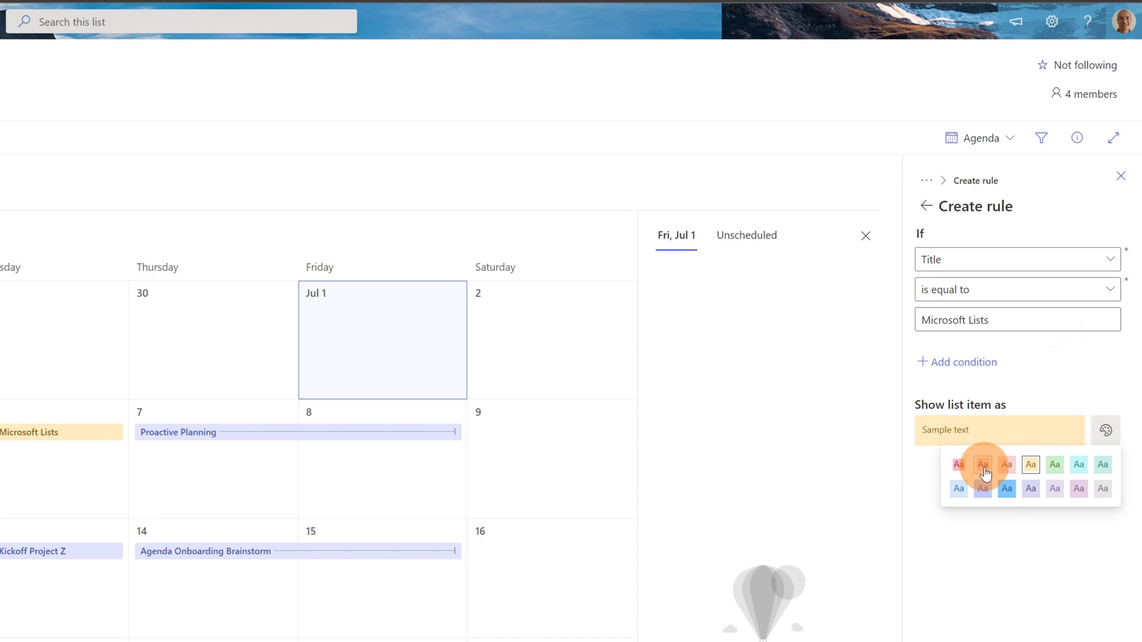
{"action": "left_click", "coordinate": [961, 466]}
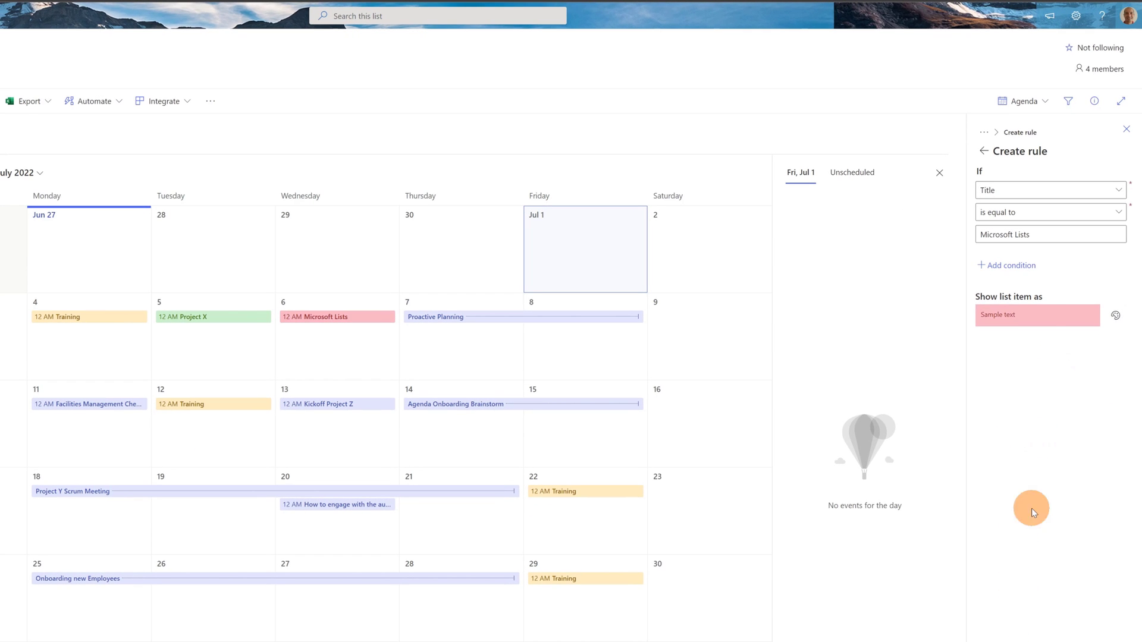
{"action": "left_click", "coordinate": [989, 158]}
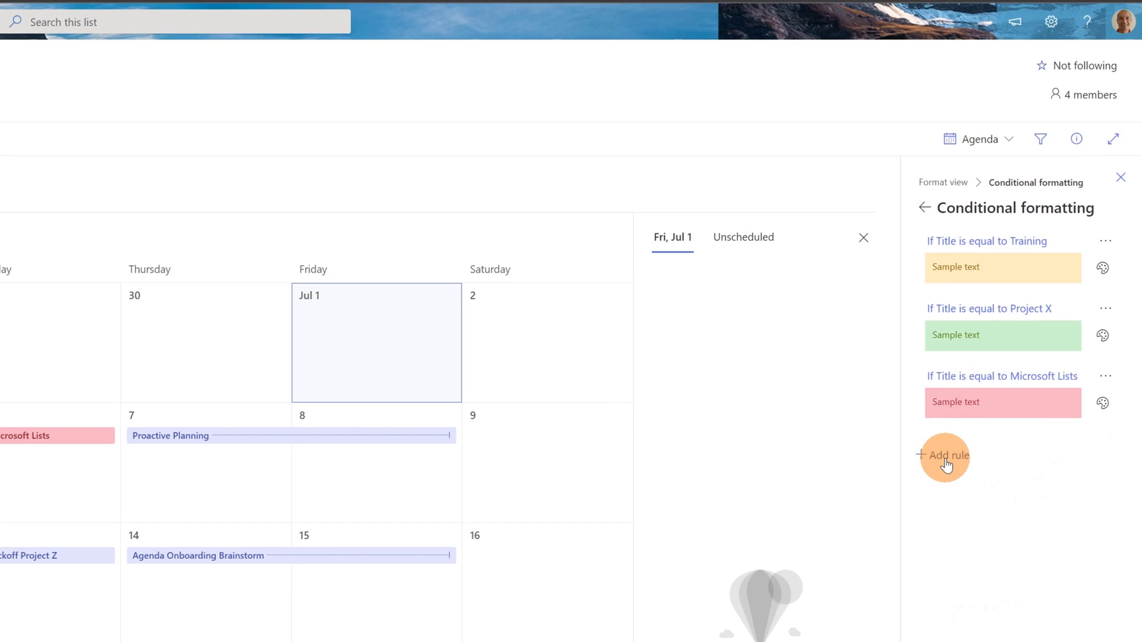
Step: Add a rule that shows items whose Title is equal to Proactive Planning in light red
{"action": "left_click", "coordinate": [946, 458]}
{"action": "left_click", "coordinate": [1058, 263]}
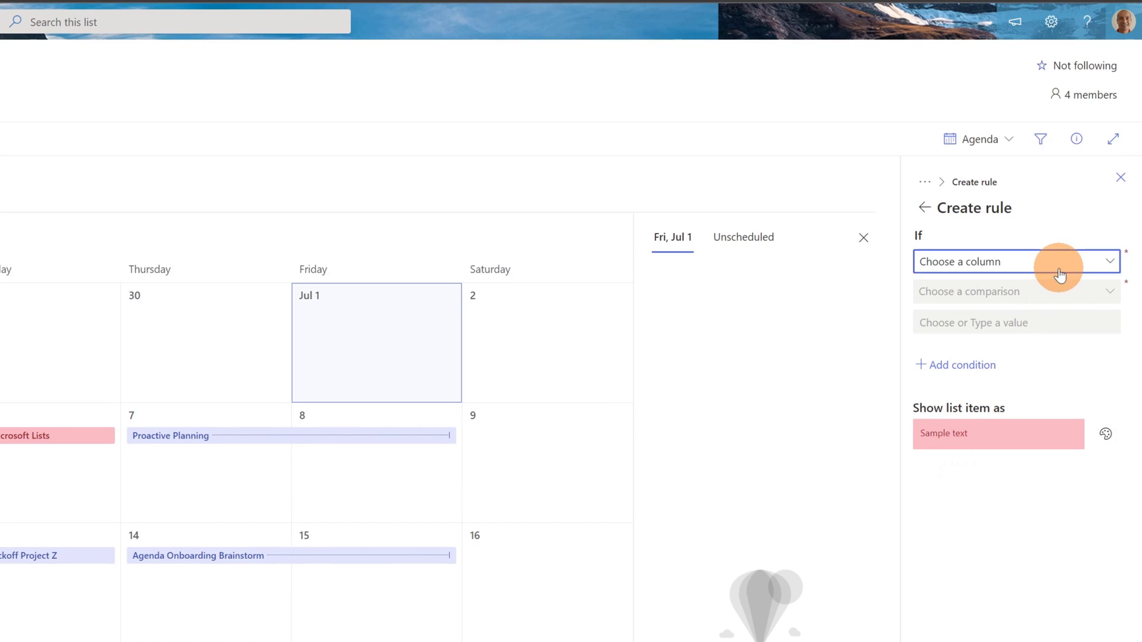
{"action": "left_click", "coordinate": [1007, 339]}
{"action": "left_click", "coordinate": [1023, 300]}
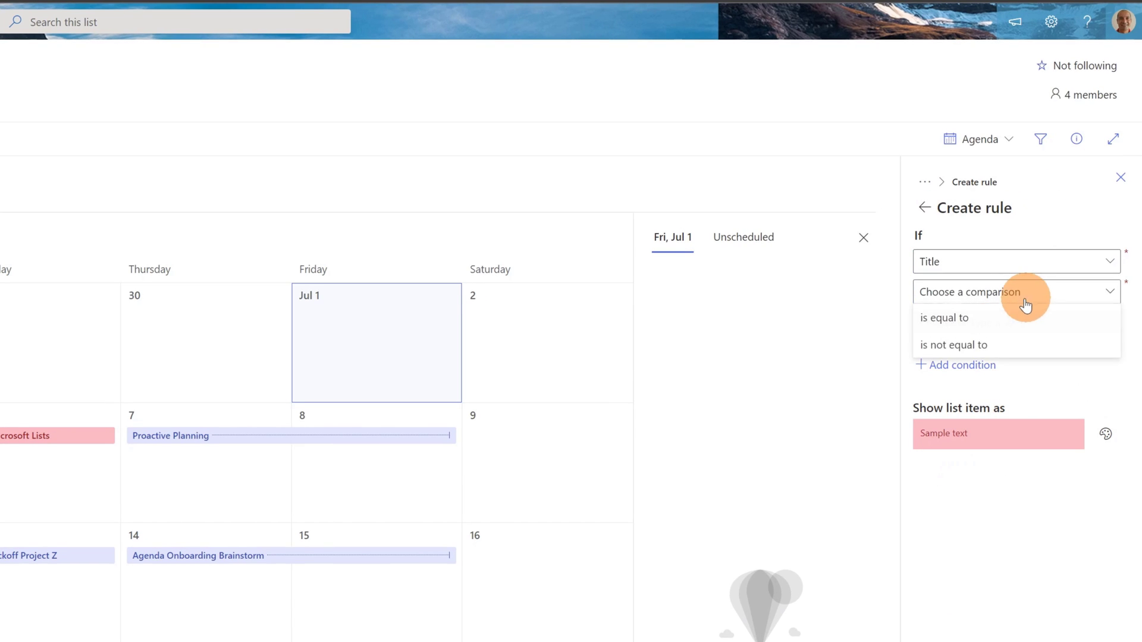
{"action": "left_click", "coordinate": [1002, 320]}
{"action": "left_click", "coordinate": [1014, 331]}
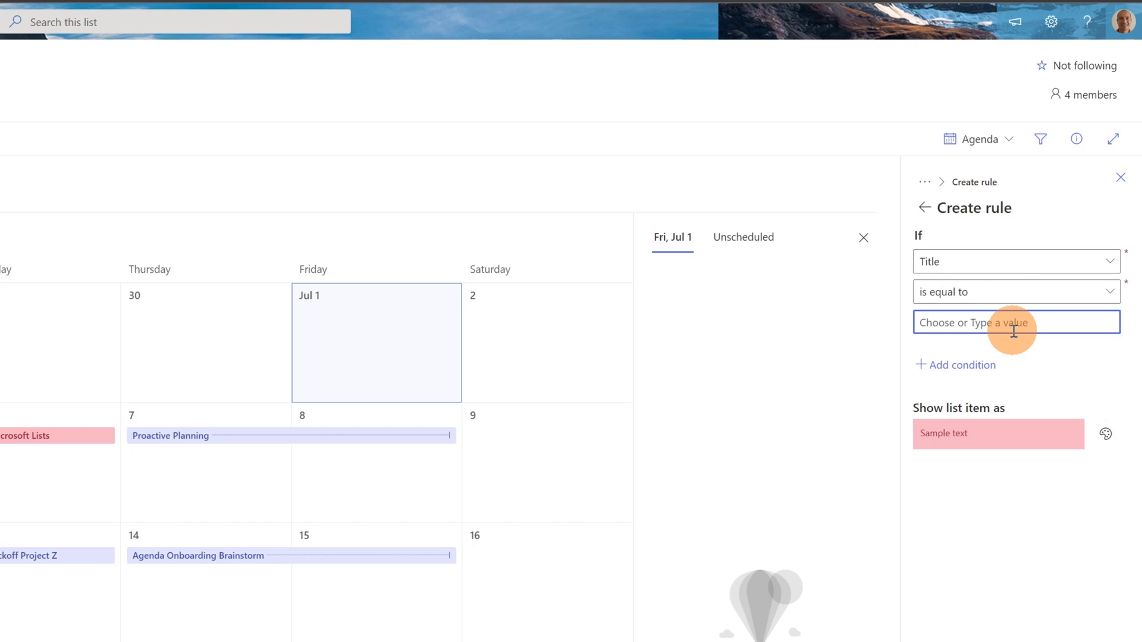
{"action": "left_click", "coordinate": [1071, 446]}
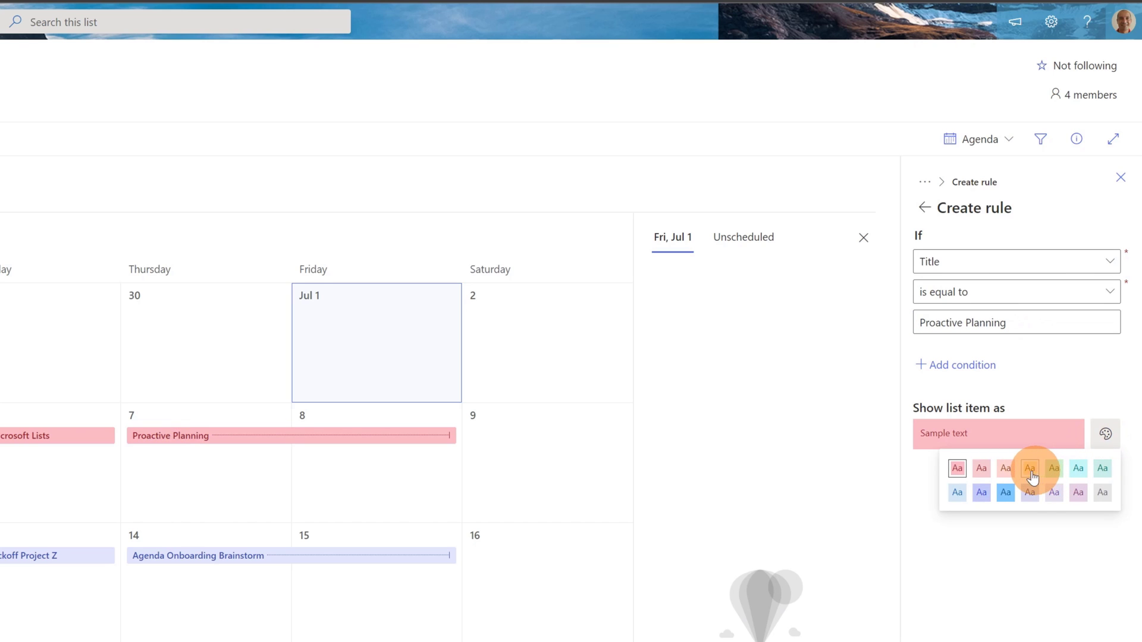
{"action": "left_click", "coordinate": [1005, 468]}
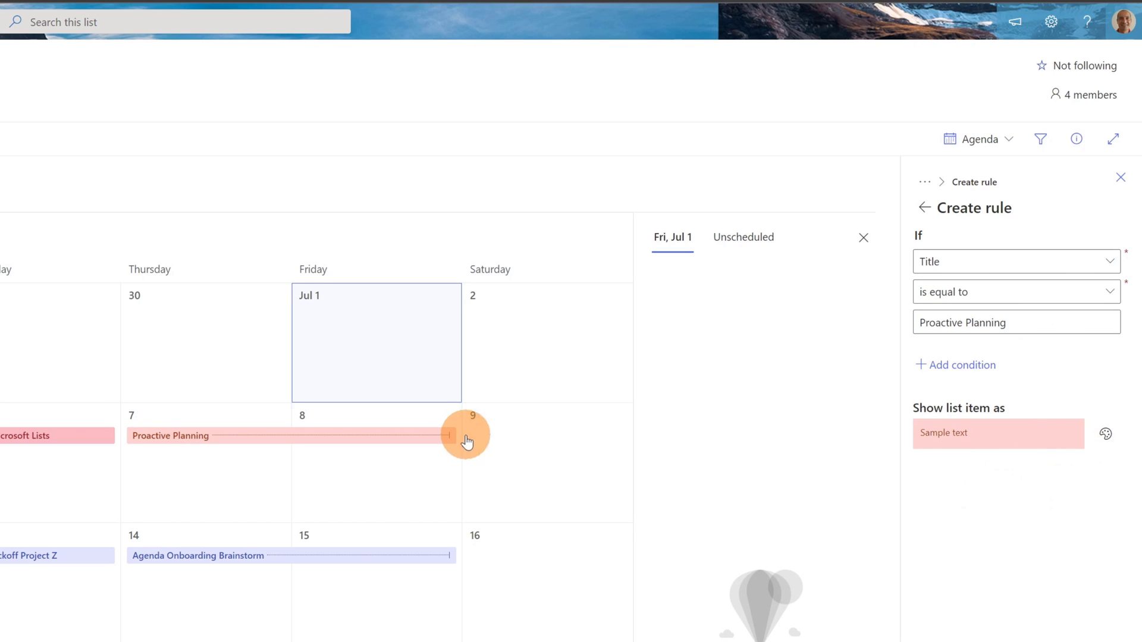
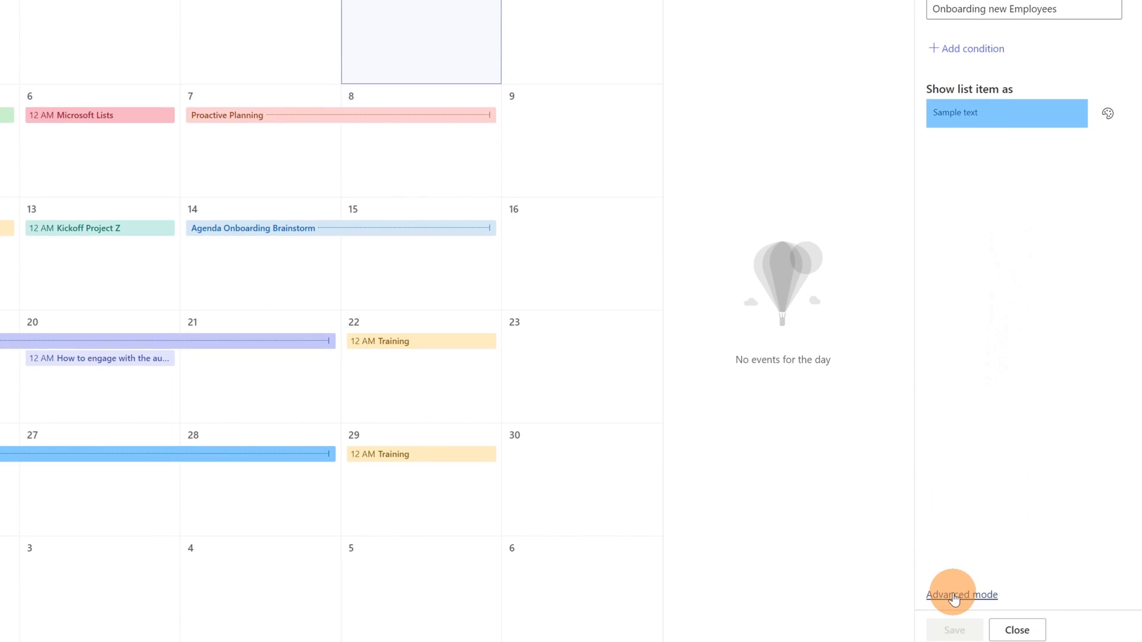
Step: Show the formatting rules as JSON in advanced mode and widen the code area to read it
{"action": "left_click", "coordinate": [954, 595]}
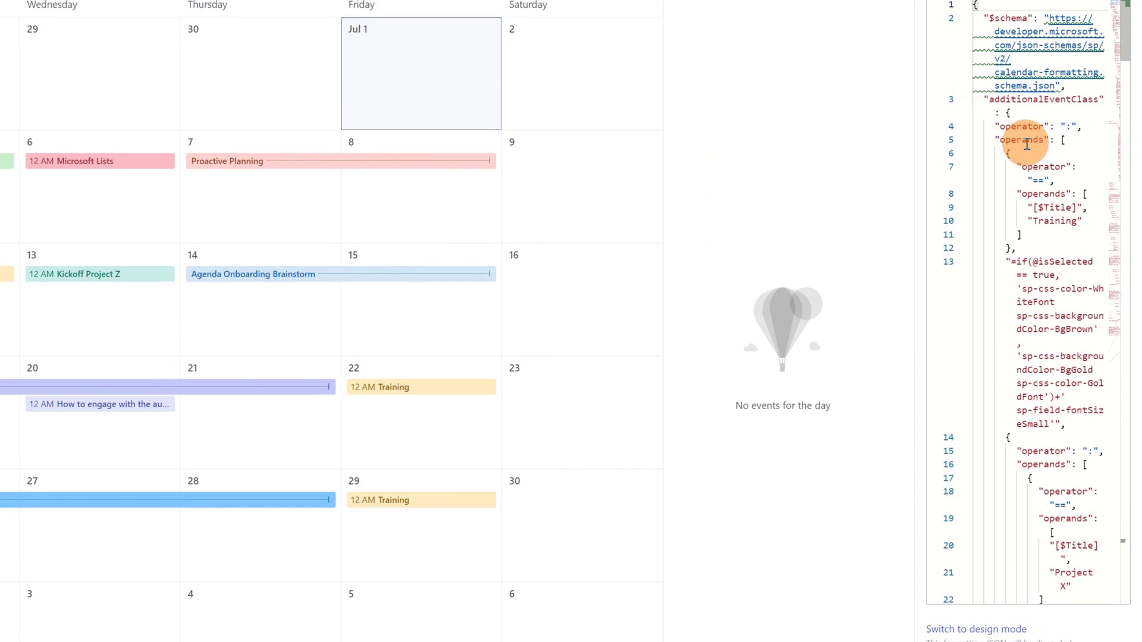
{"action": "left_click_drag", "start_coordinate": [912, 311], "coordinate": [499, 287]}
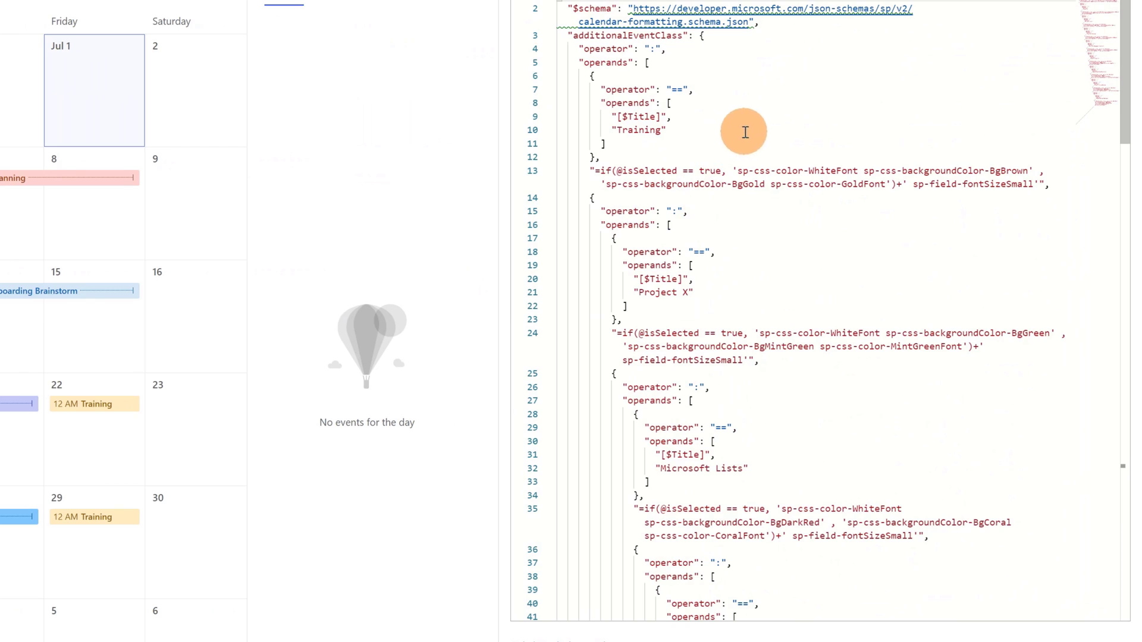
Step: Change the field compared in the first JSON rule, the one for Training, to [$Status]
{"action": "scroll", "coordinate": [725, 134], "scroll_direction": "down", "scroll_amount": 5}
{"action": "scroll", "coordinate": [779, 115], "scroll_direction": "up", "scroll_amount": 4}
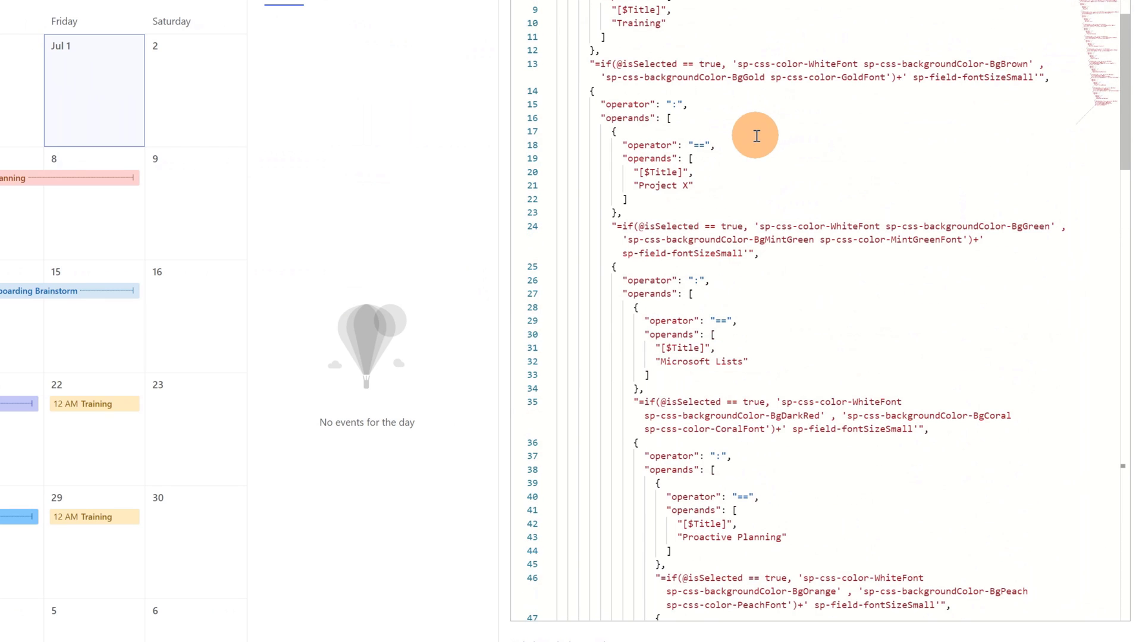
{"action": "scroll", "coordinate": [756, 136], "scroll_direction": "up", "scroll_amount": 2}
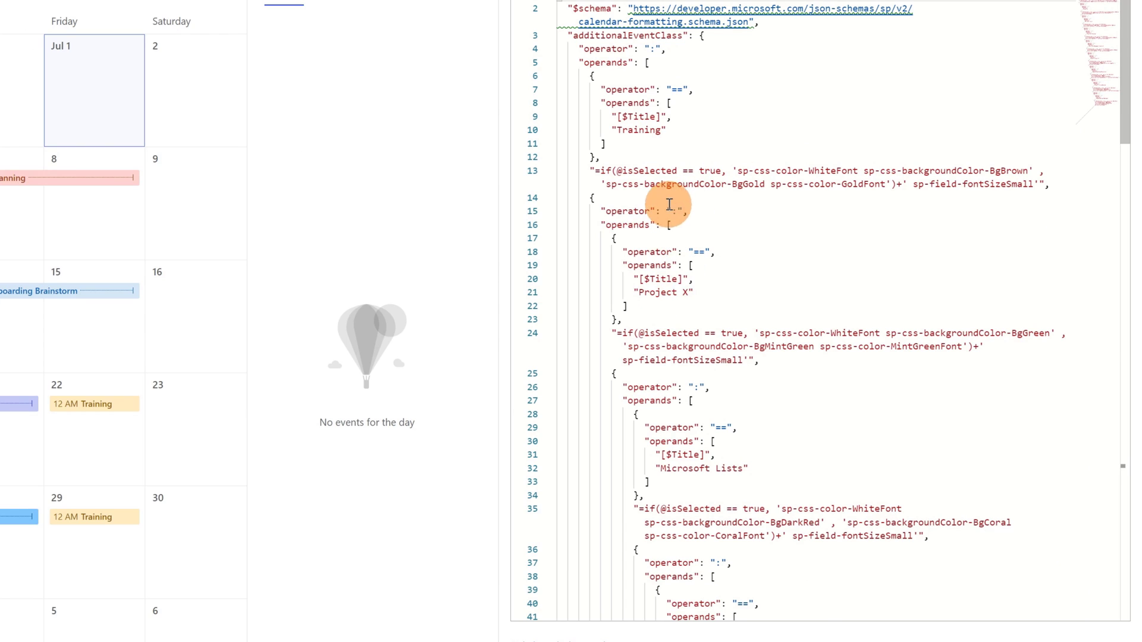
{"action": "left_click", "coordinate": [636, 116]}
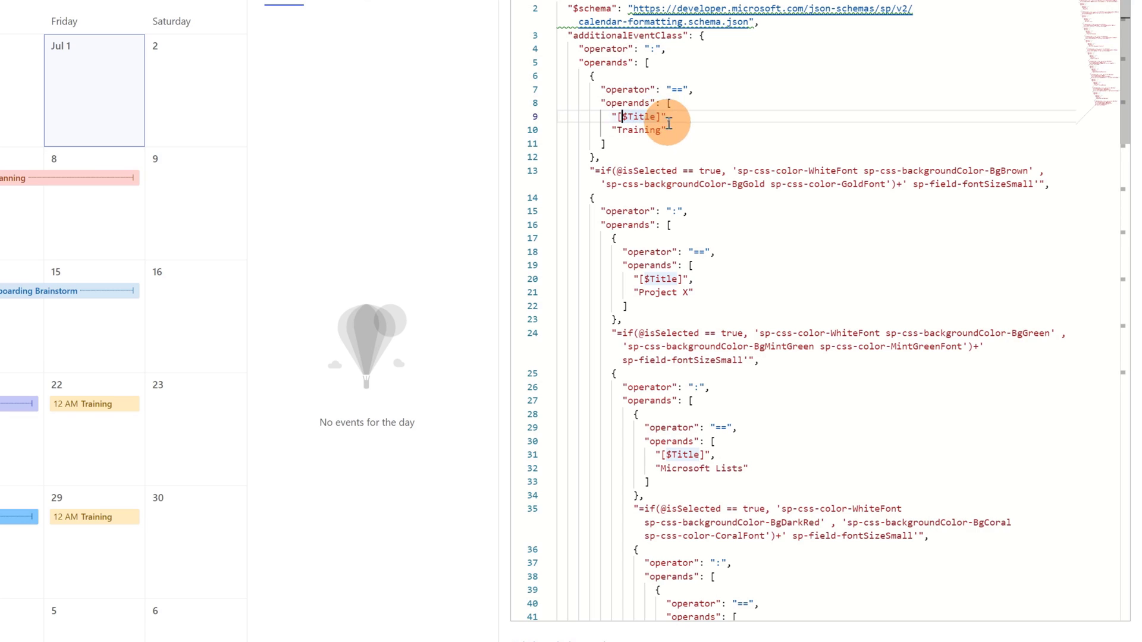
{"action": "left_click", "coordinate": [640, 128]}
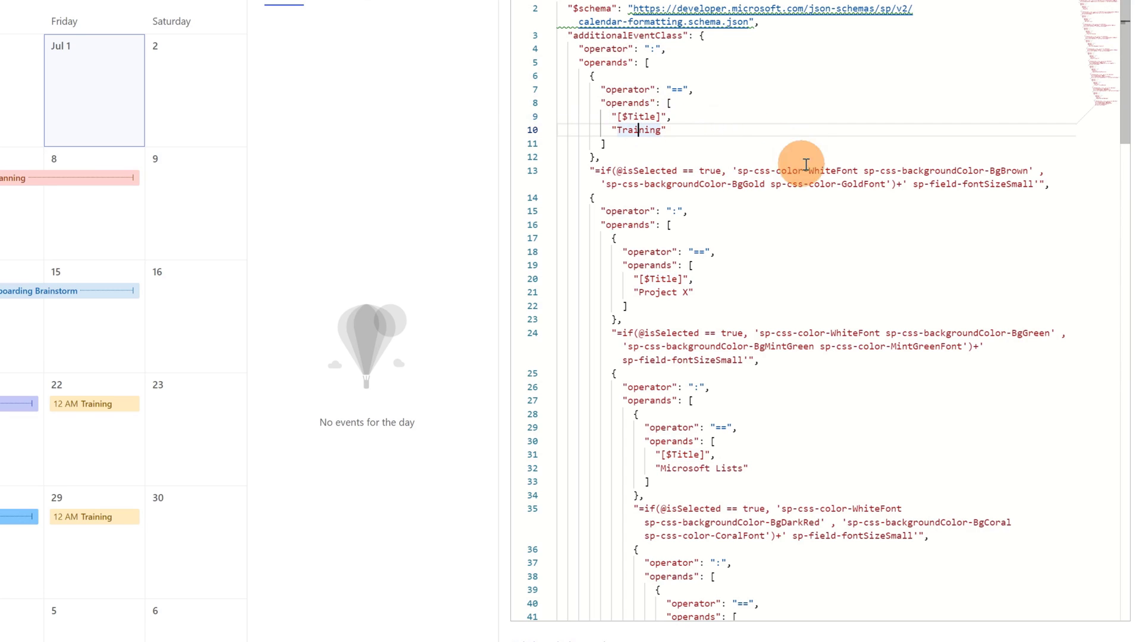
{"action": "left_click", "coordinate": [660, 117]}
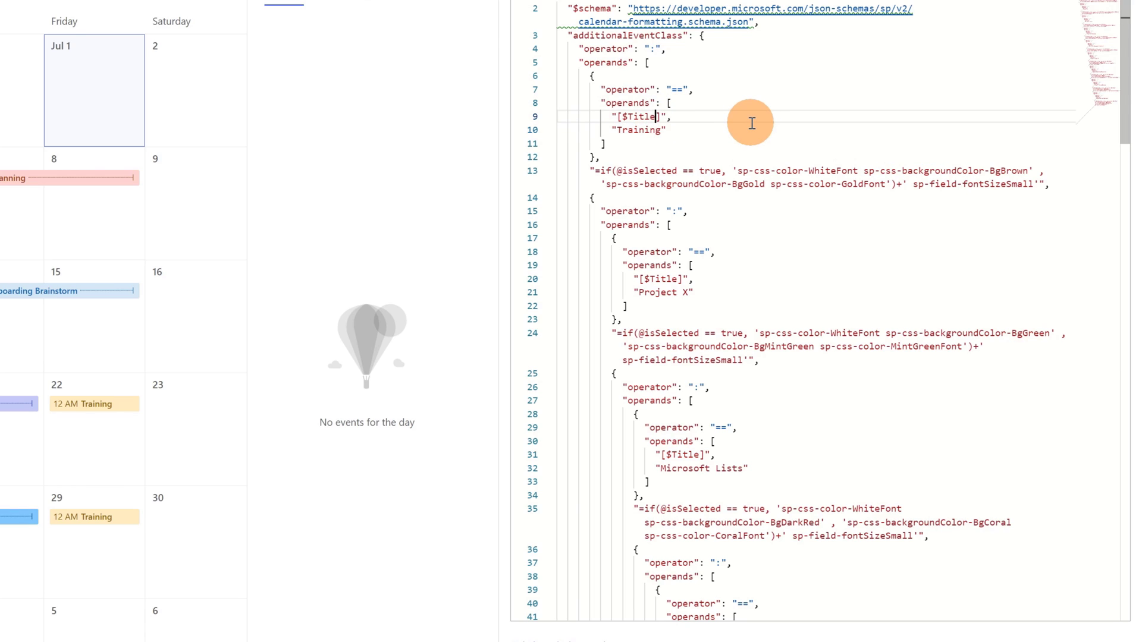
{"action": "key", "text": "ctrl+shift+Left"}
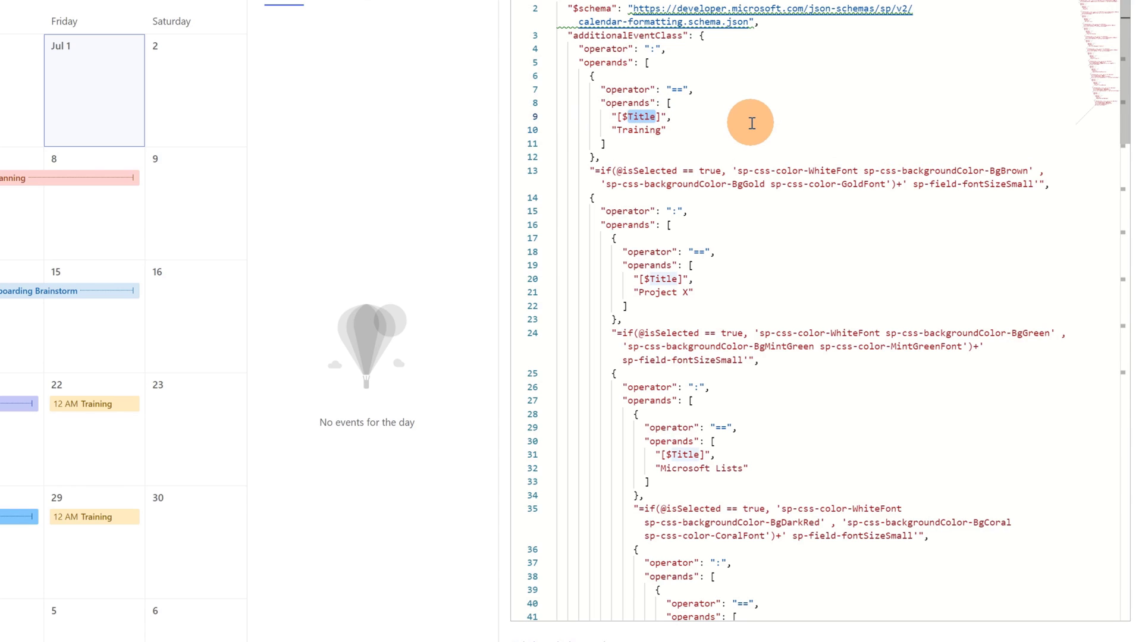
{"action": "type", "text": "Sttus"}
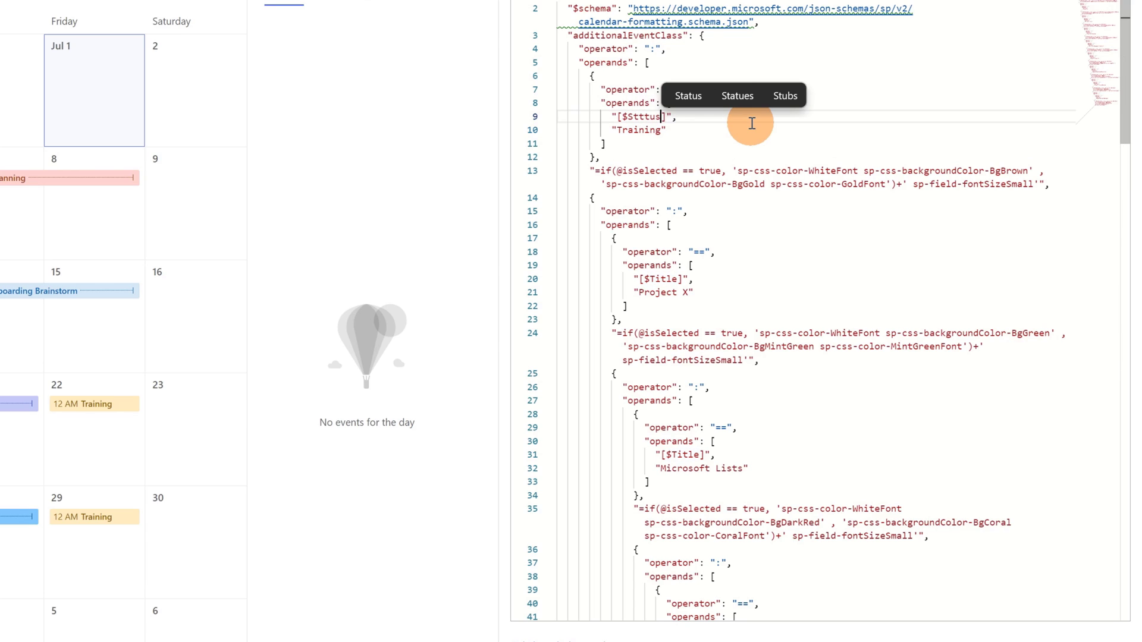
{"action": "key", "text": "Left"}
{"action": "key", "text": "Left"}
{"action": "type", "text": "a"}
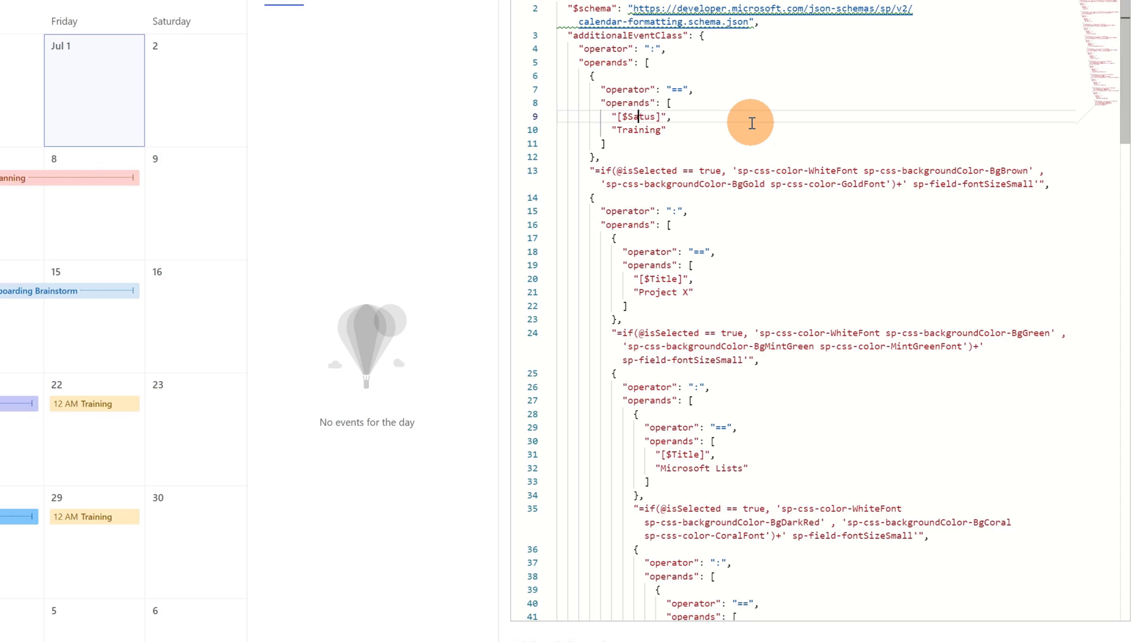
{"action": "type", "text": "t"}
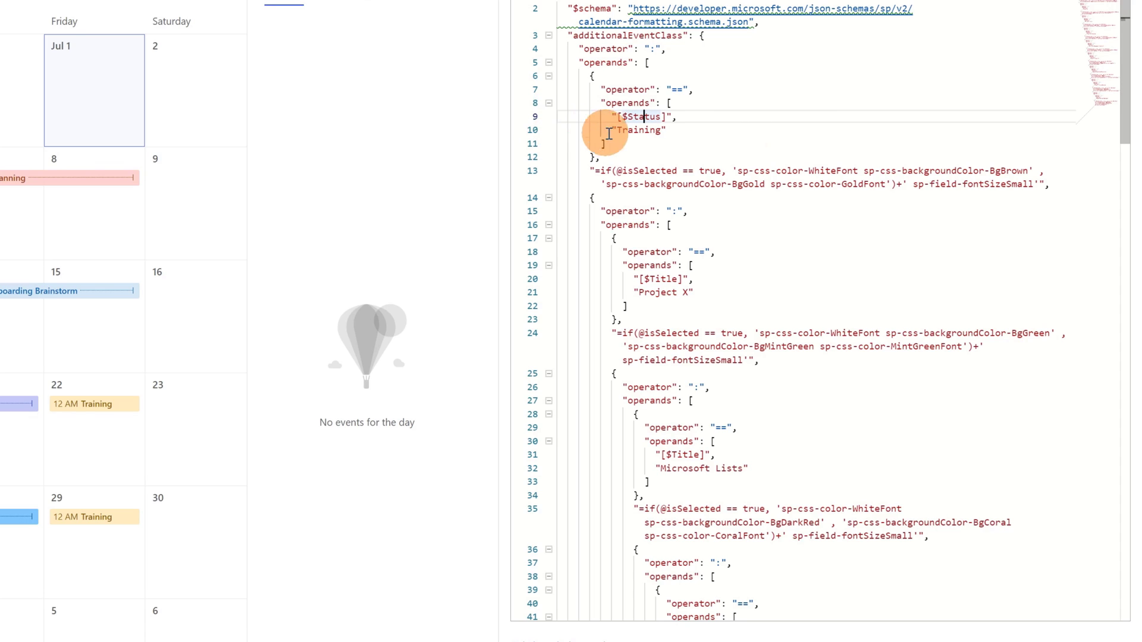
Step: Set the comparison value of the first JSON rule to Planned
{"action": "double_click", "coordinate": [640, 129]}
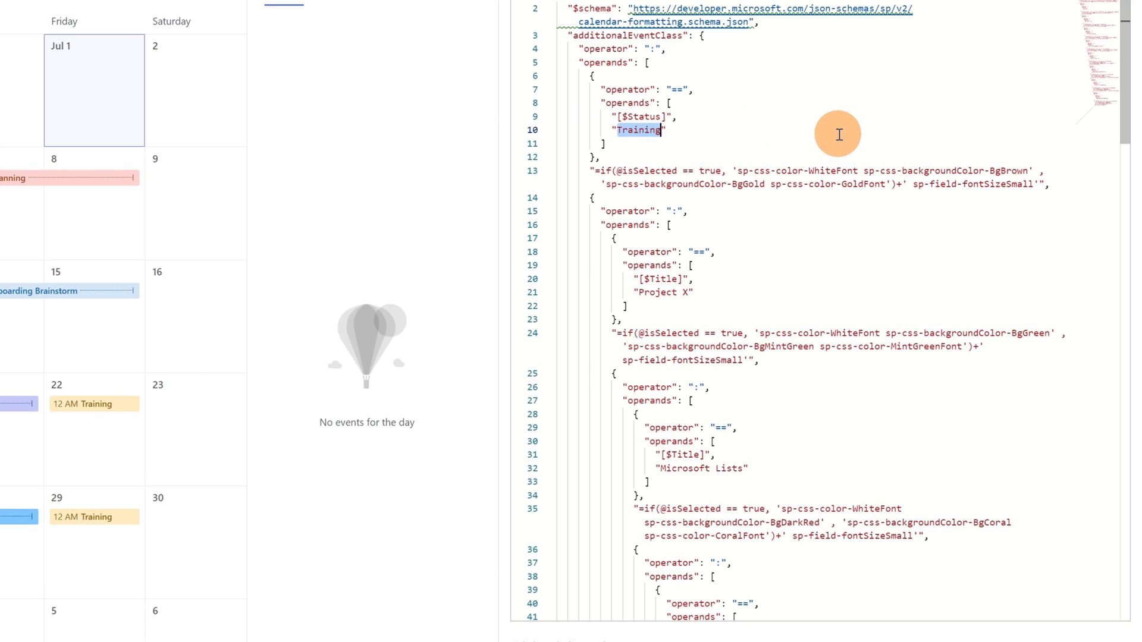
{"action": "left_click", "coordinate": [794, 132]}
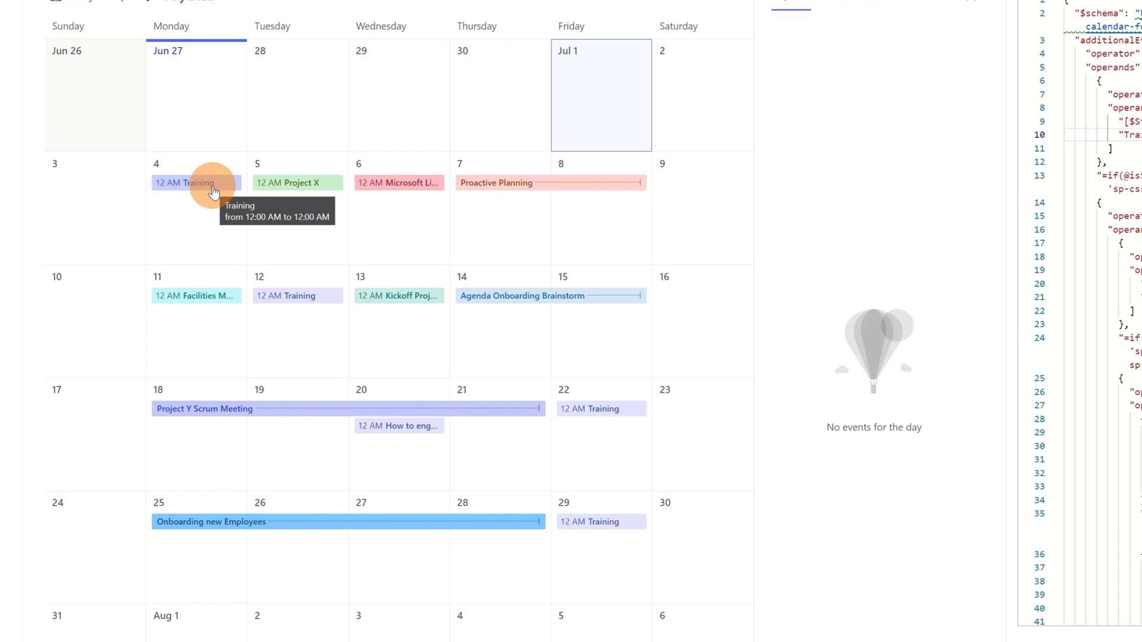
{"action": "double_click", "coordinate": [654, 145]}
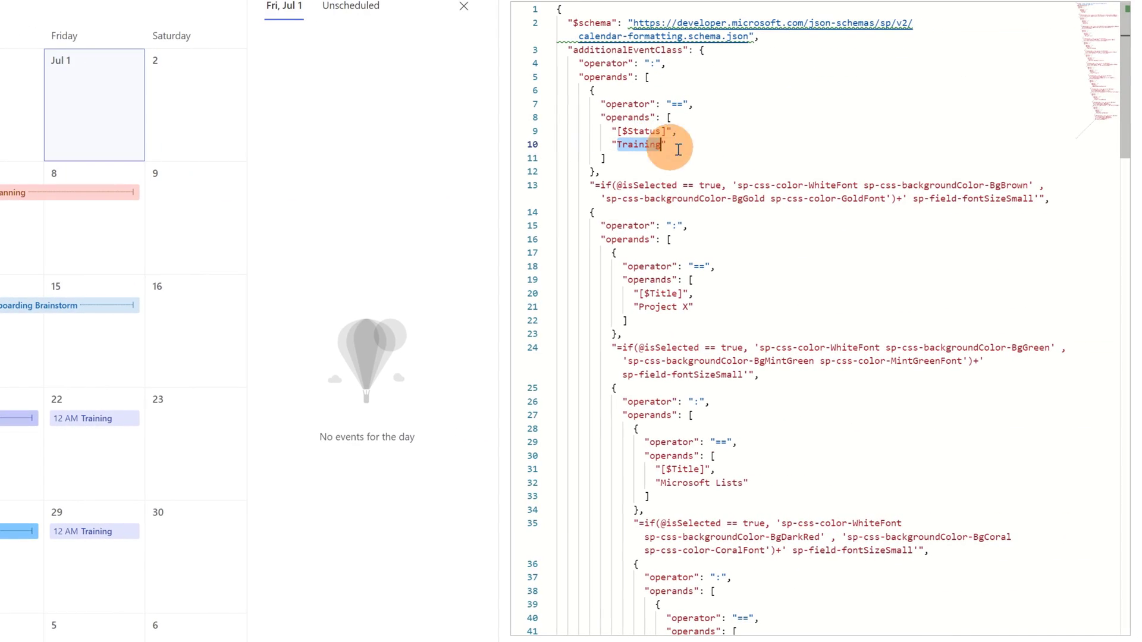
{"action": "type", "text": "Planned"}
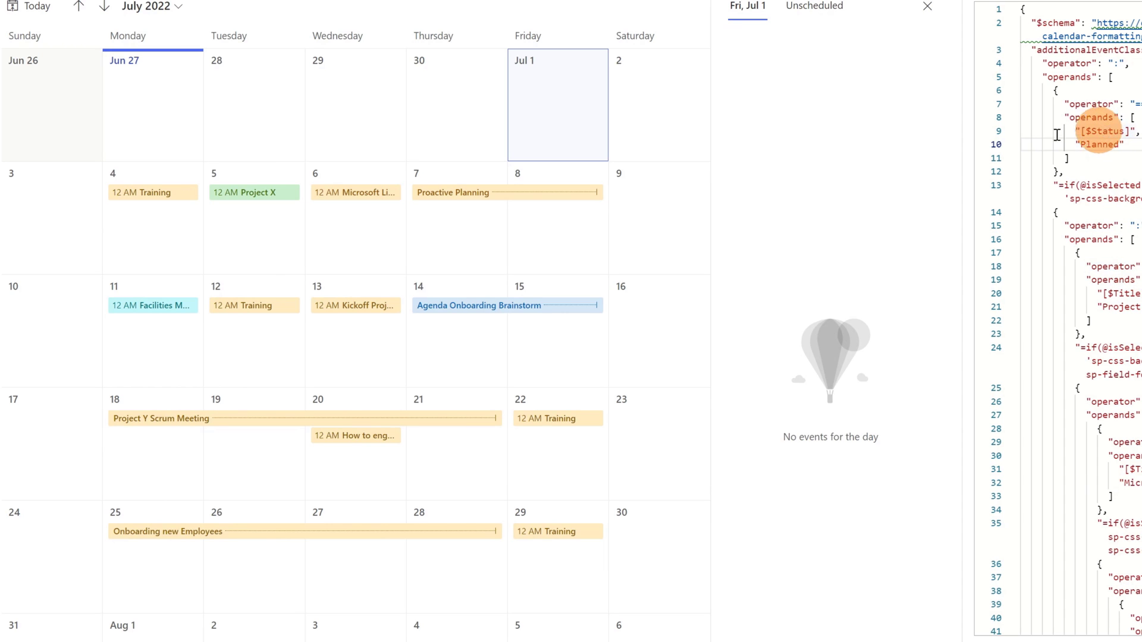
Step: Set the first rule's comparison value back to Training and discard the JSON edits
{"action": "mouse_move", "coordinate": [515, 199]}
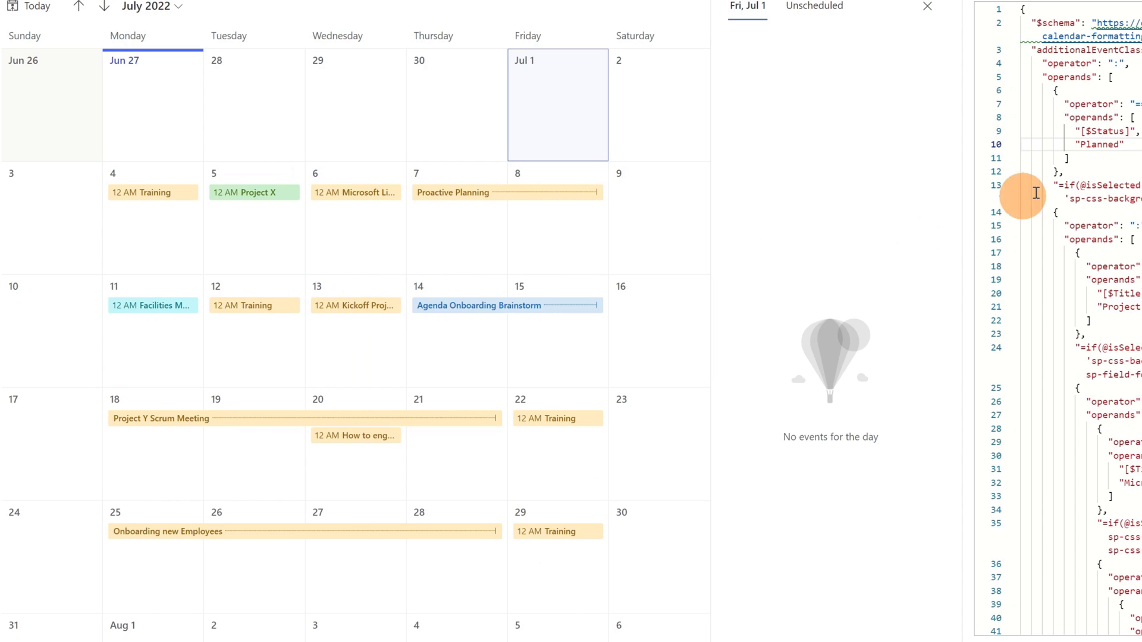
{"action": "double_click", "coordinate": [1098, 144]}
{"action": "type", "text": "Training"}
{"action": "key", "text": "Up"}
{"action": "key", "text": "Left"}
{"action": "key", "text": "Left"}
{"action": "key", "text": "Left"}
{"action": "key", "text": "Left"}
{"action": "key", "text": "BackSpace"}
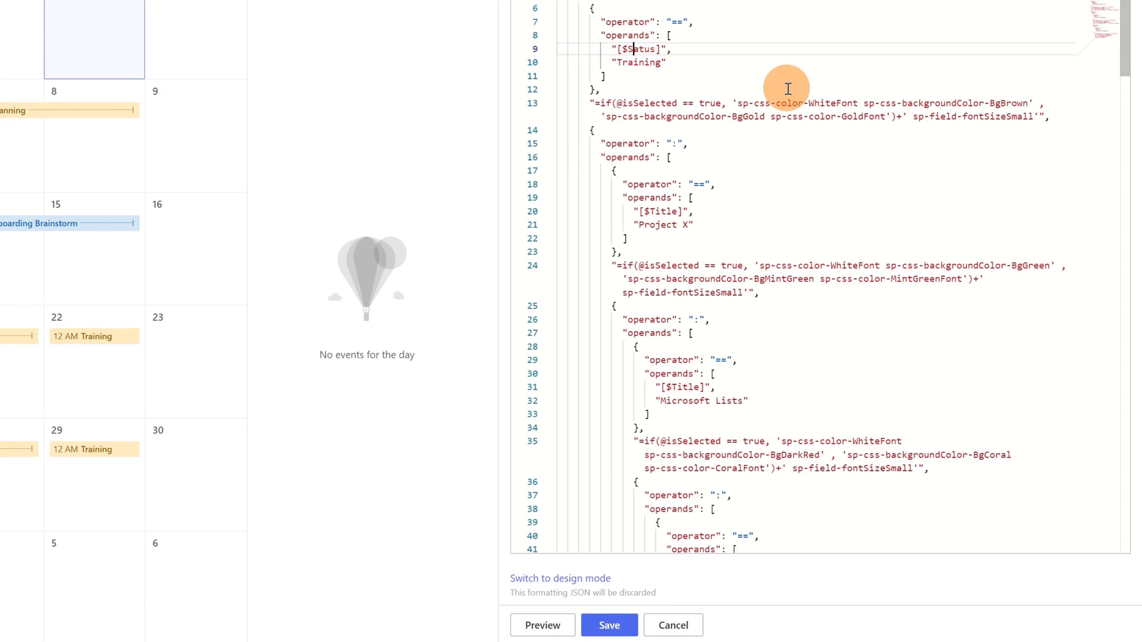
{"action": "left_click", "coordinate": [674, 627]}
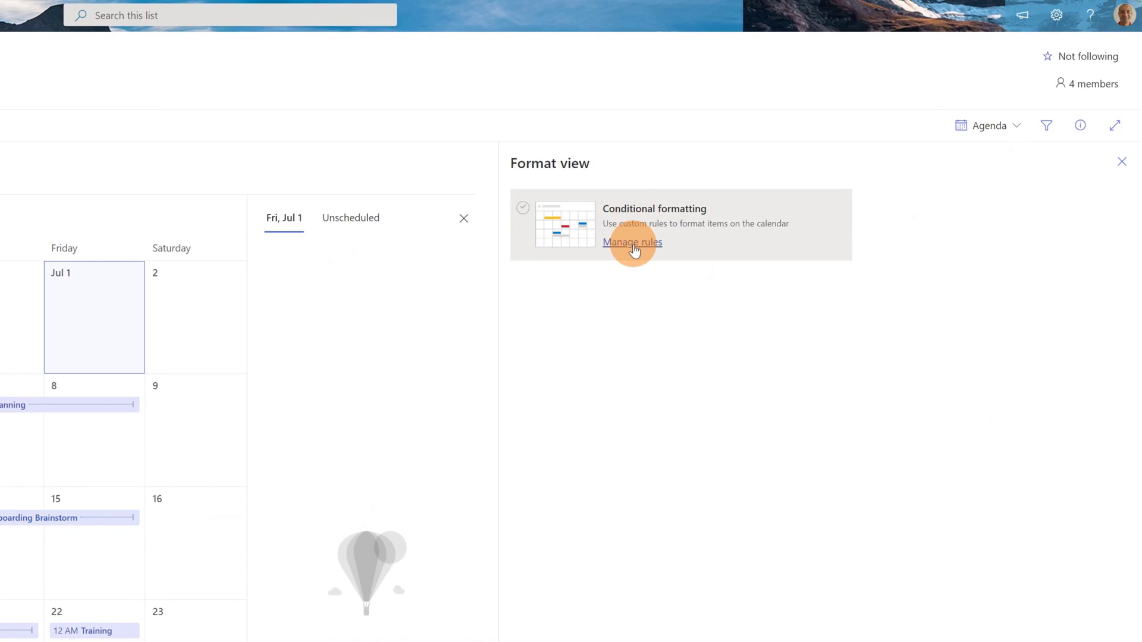
Step: Open the conditional formatting rules and show the color choices for the Training rule
{"action": "left_click", "coordinate": [631, 243]}
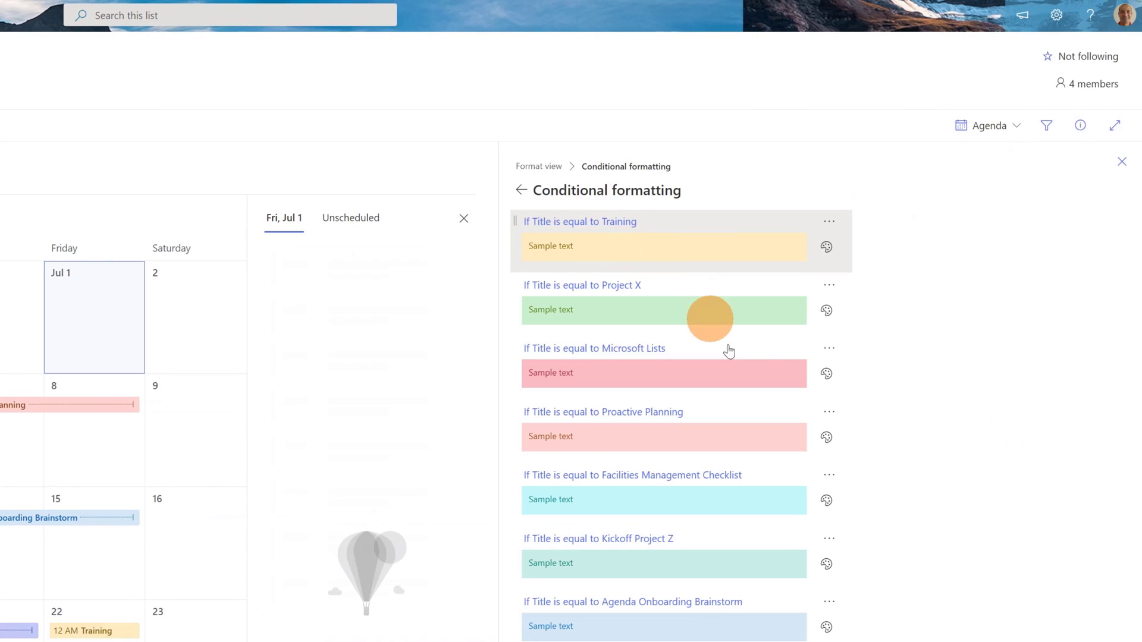
{"action": "left_click", "coordinate": [831, 250]}
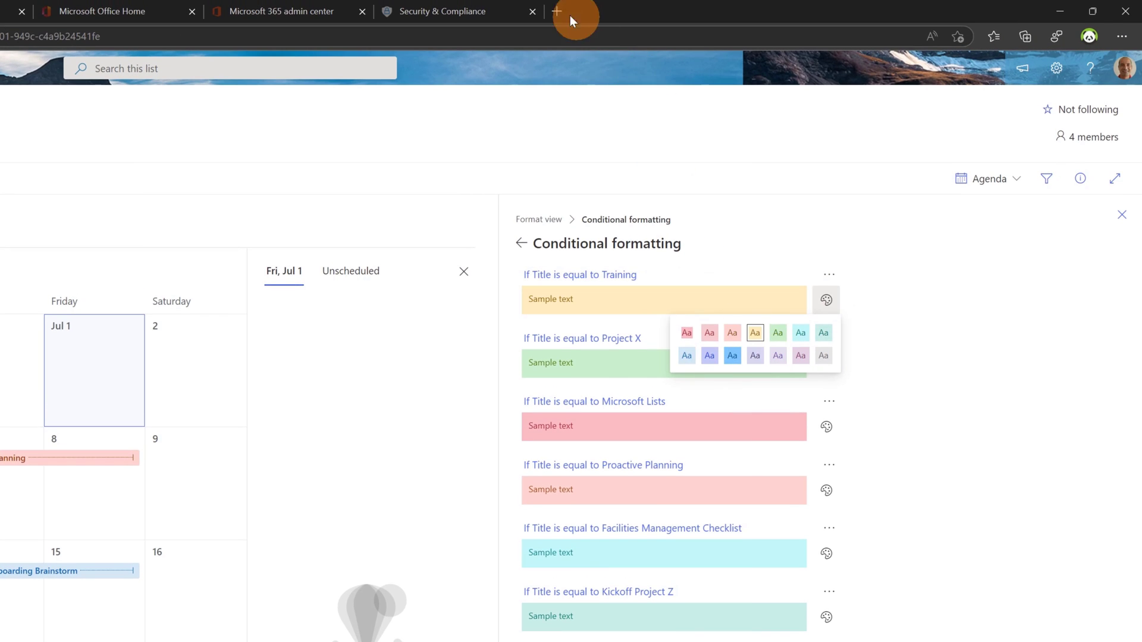
{"action": "left_click", "coordinate": [557, 10]}
{"action": "type", "text": "https://zerg00s.github.io/sp-modern-classes/"}
{"action": "key", "text": "Return"}
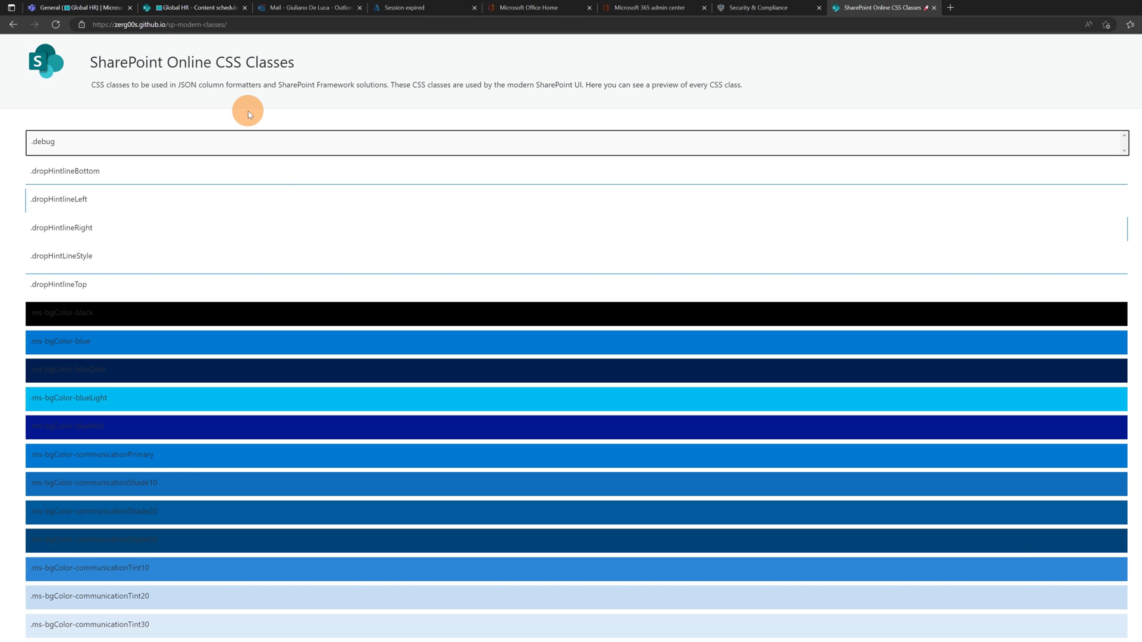
Step: Find the magenta background classes on the page and copy the class name ms-bgColor-magentaDark
{"action": "scroll", "coordinate": [257, 298], "scroll_direction": "down", "scroll_amount": 3}
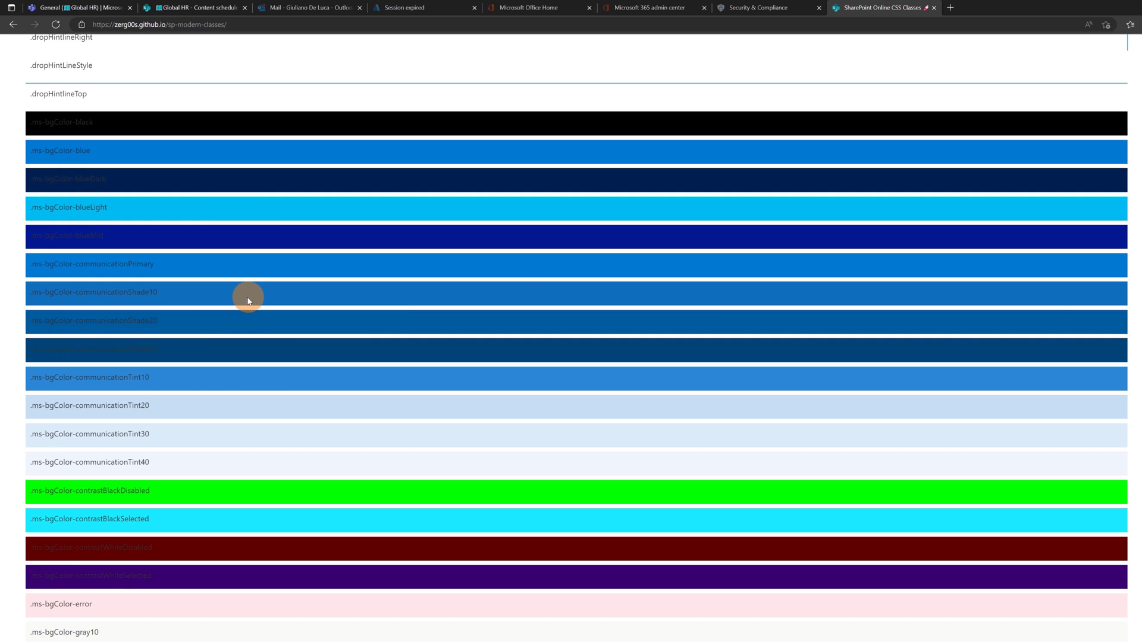
{"action": "scroll", "coordinate": [201, 325], "scroll_direction": "down", "scroll_amount": 2}
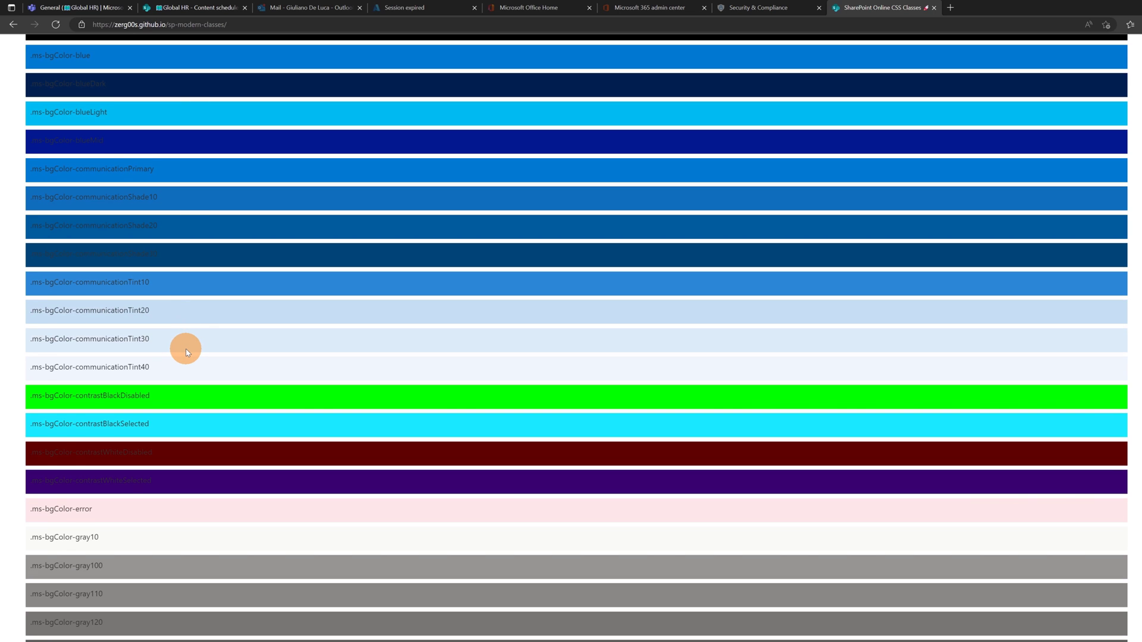
{"action": "scroll", "coordinate": [186, 349], "scroll_direction": "down", "scroll_amount": 2}
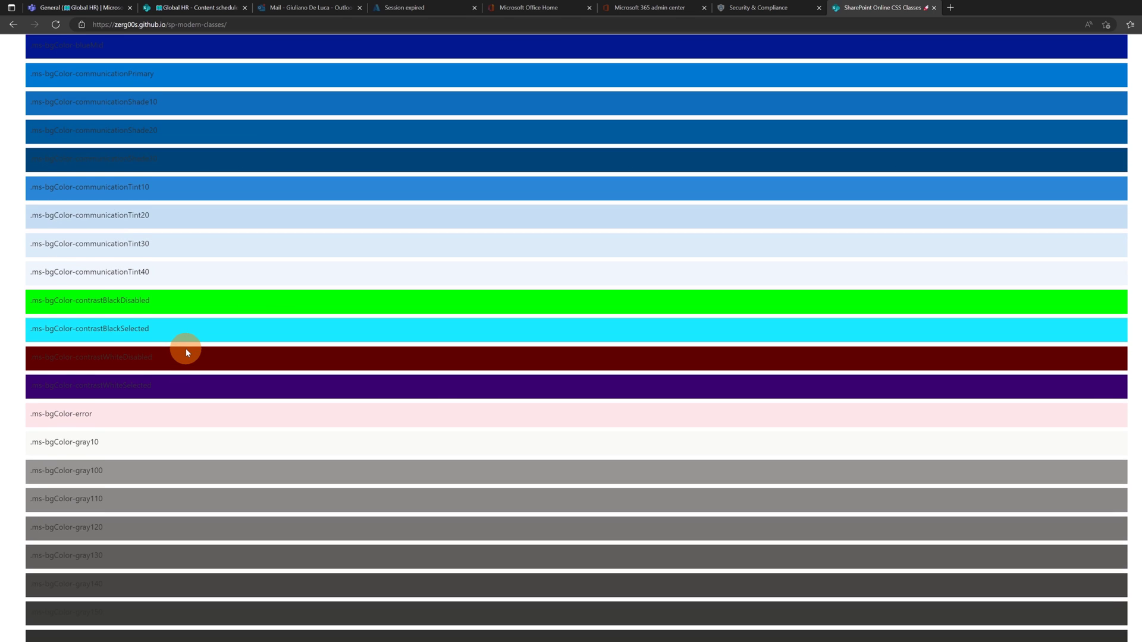
{"action": "scroll", "coordinate": [185, 349], "scroll_direction": "down", "scroll_amount": 2}
{"action": "scroll", "coordinate": [186, 351], "scroll_direction": "down", "scroll_amount": 12}
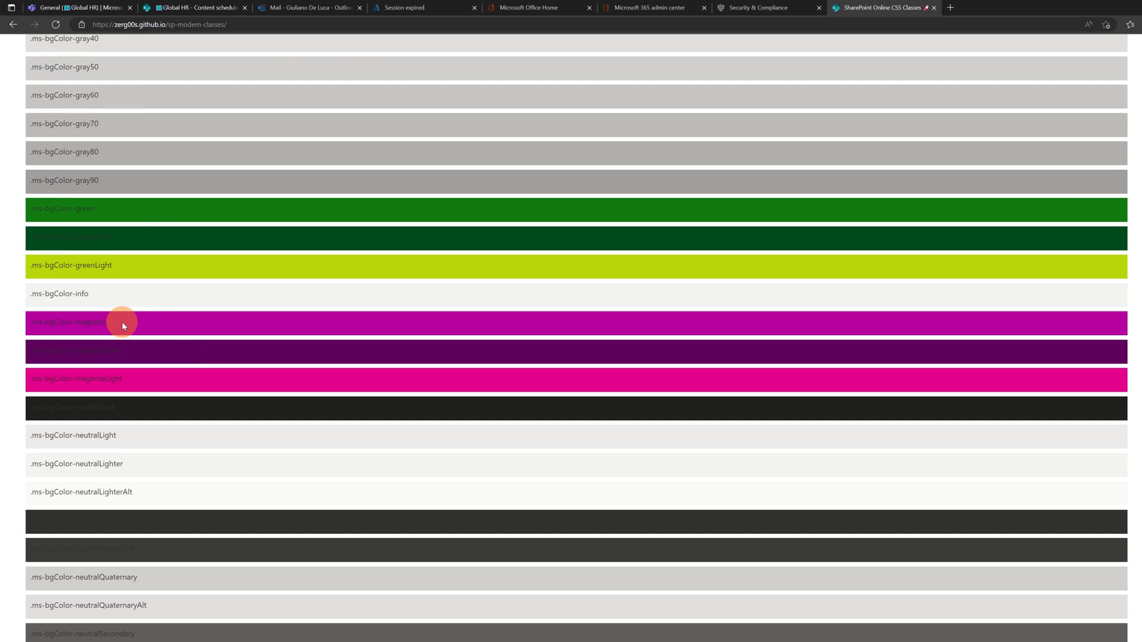
{"action": "left_click_drag", "start_coordinate": [105, 322], "coordinate": [32, 321]}
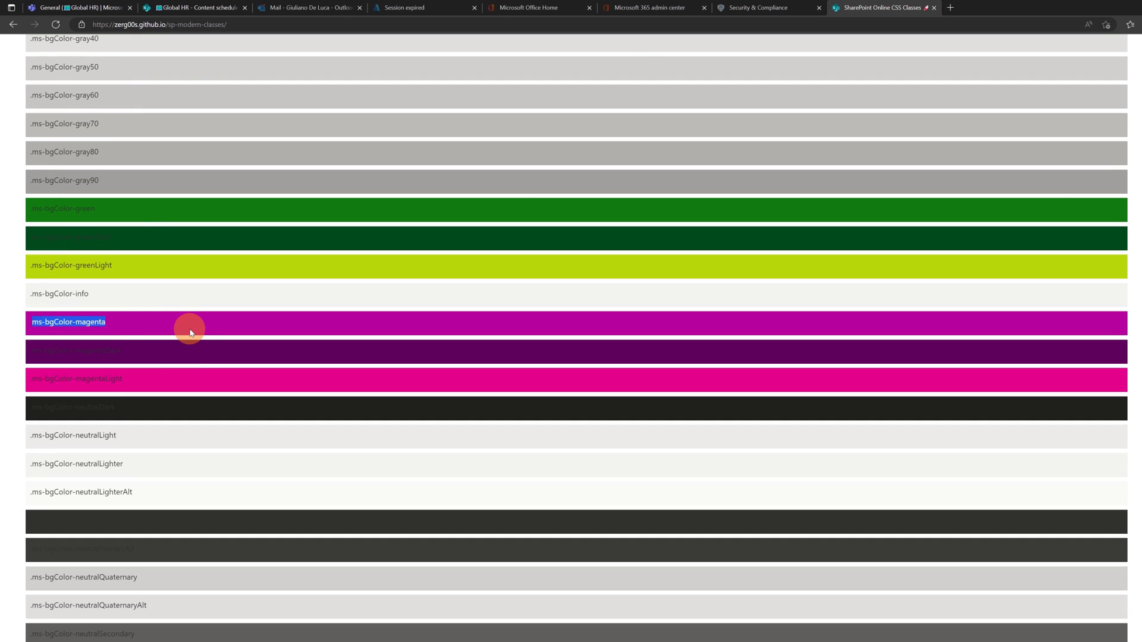
{"action": "left_click_drag", "start_coordinate": [132, 349], "coordinate": [35, 355]}
{"action": "key", "text": "ctrl+c"}
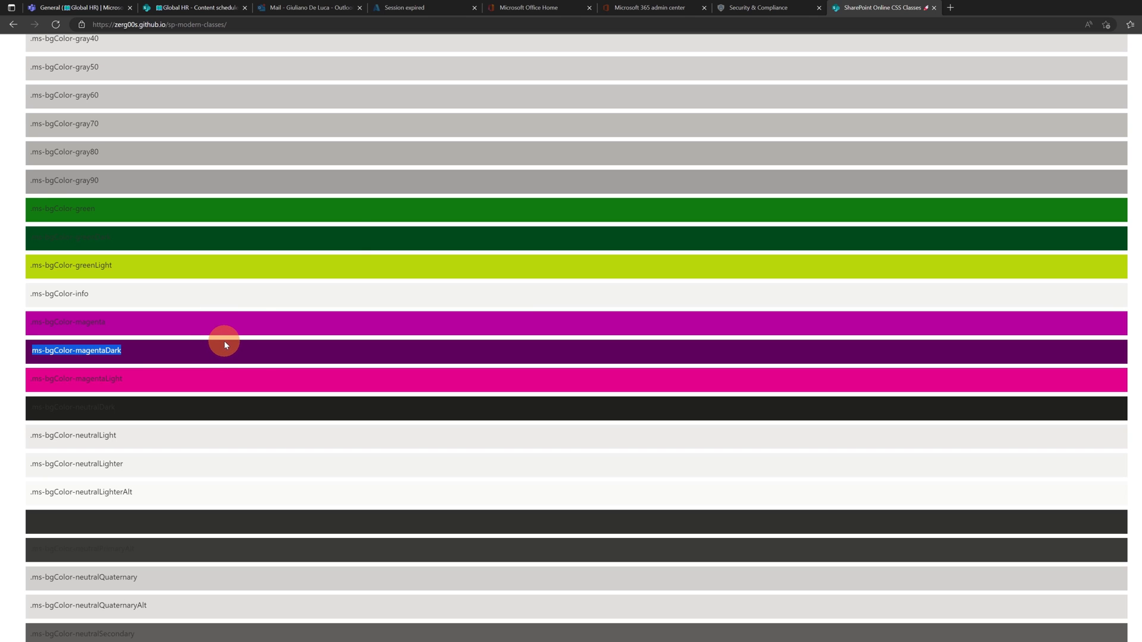
Step: Return to the Content scheduler list, dismiss the color choices and show the formatting rules as JSON in advanced mode
{"action": "left_click", "coordinate": [182, 13]}
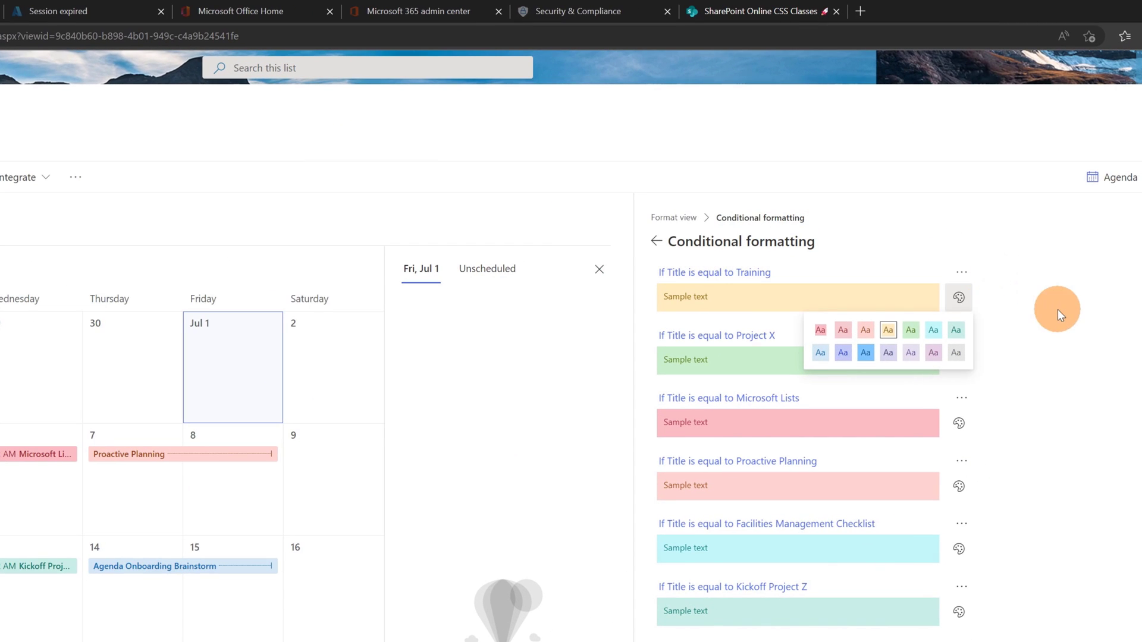
{"action": "left_click", "coordinate": [1058, 309]}
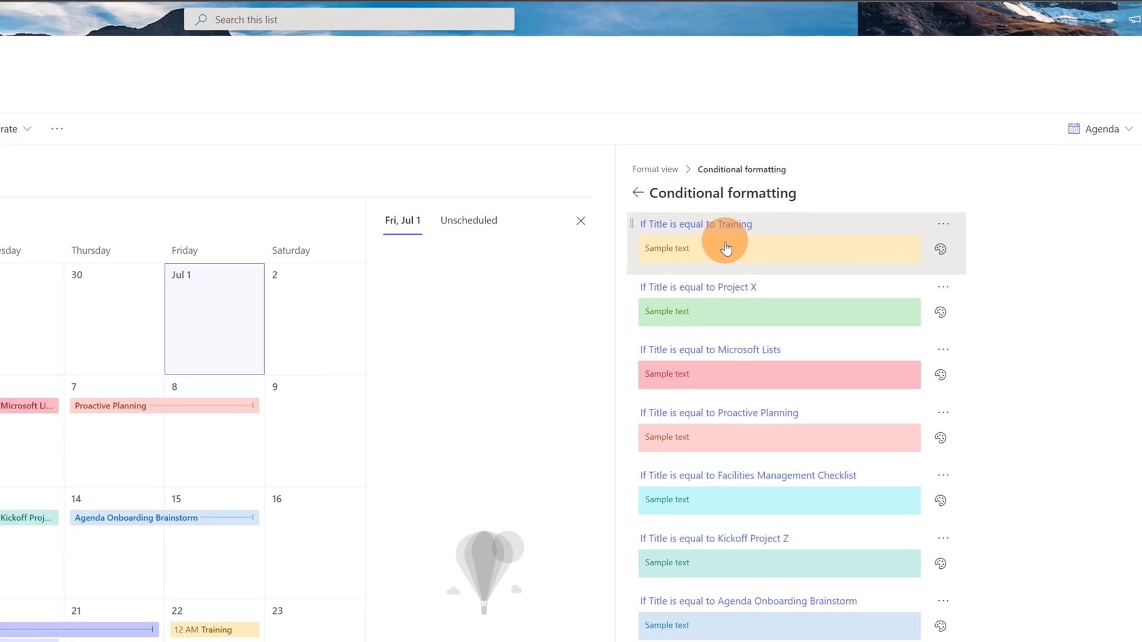
{"action": "left_click", "coordinate": [595, 624]}
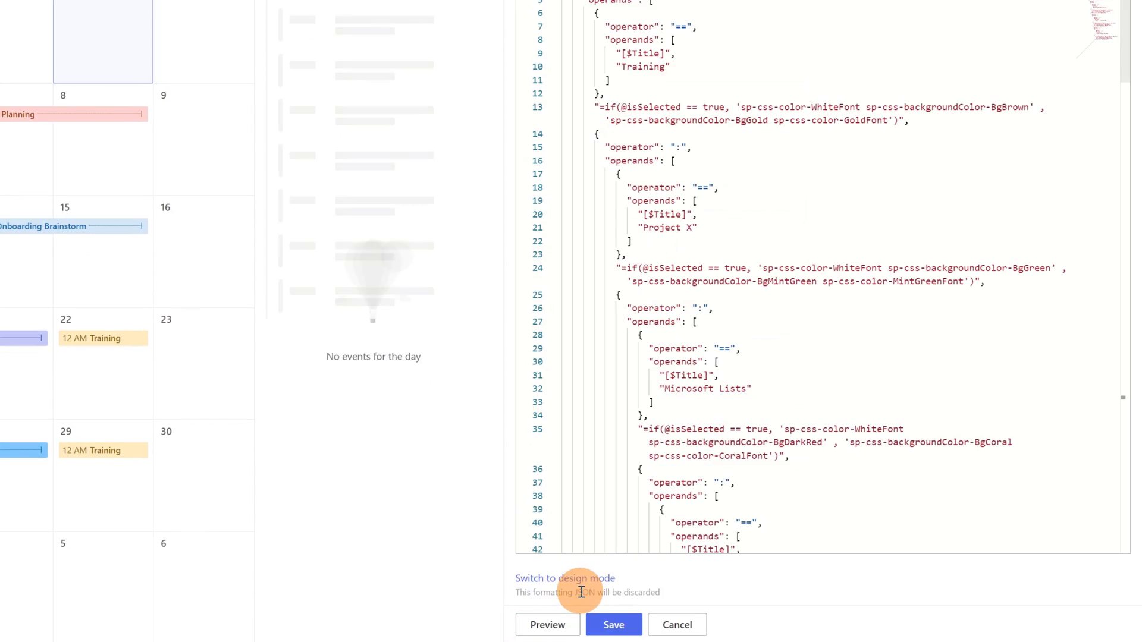
{"action": "left_click", "coordinate": [734, 179]}
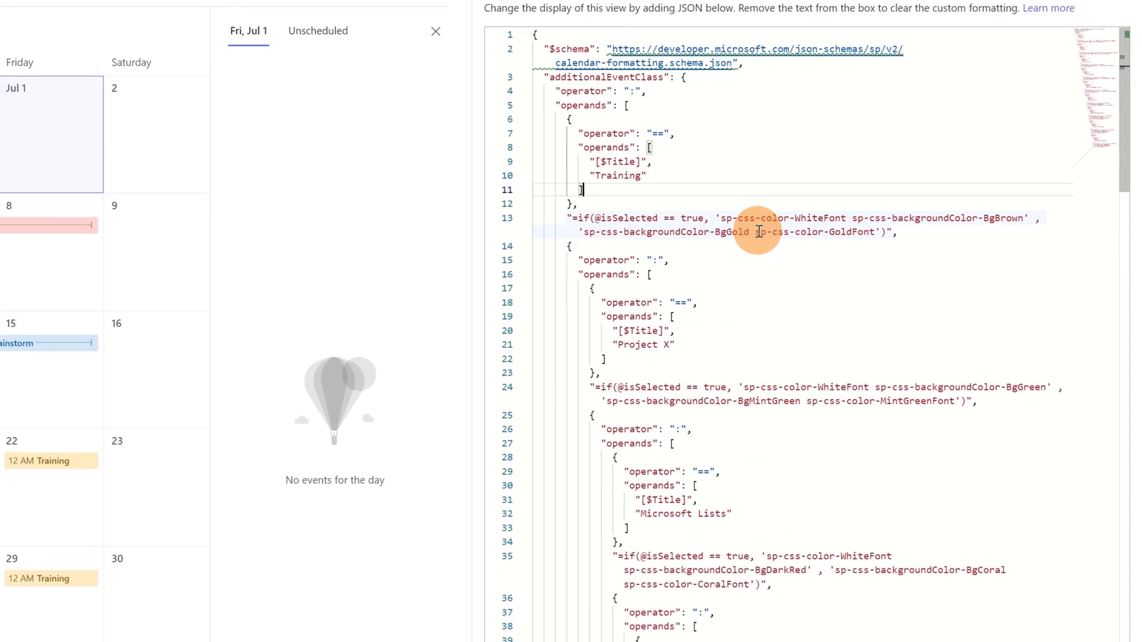
Step: Replace the sp-css-backgroundColor-BgGold class in the Training rule with the copied ms-bgColor-magentaDark
{"action": "left_click", "coordinate": [643, 282]}
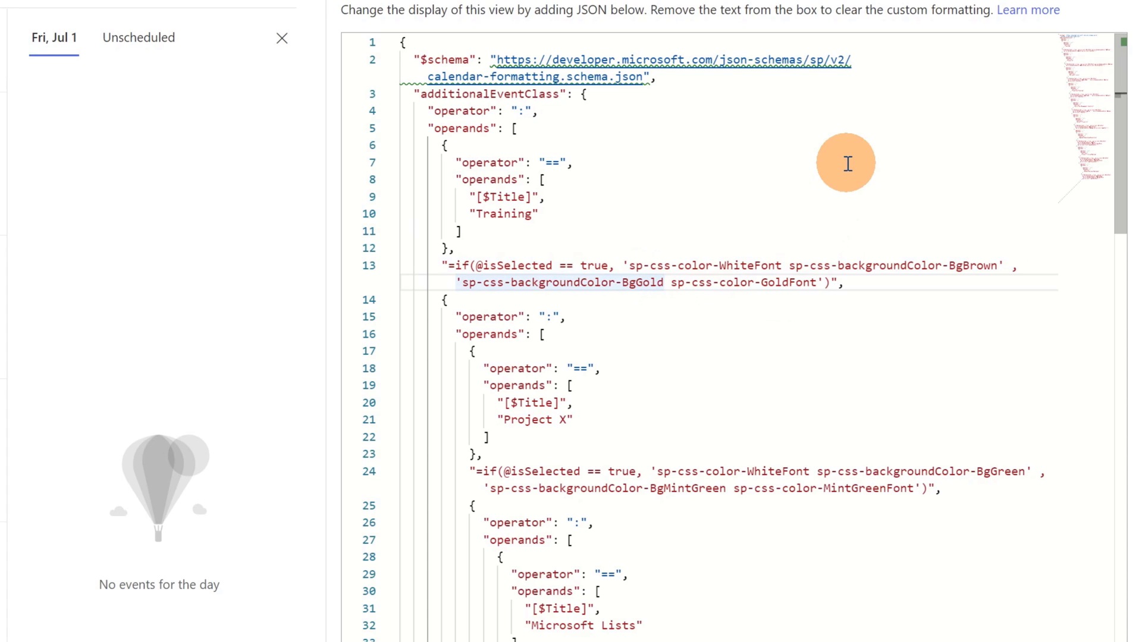
{"action": "key", "text": "ctrl+shift+Left"}
{"action": "key", "text": "ctrl+shift+Left"}
{"action": "key", "text": "ctrl+shift+Left"}
{"action": "key", "text": "ctrl+shift+Left"}
{"action": "key", "text": "ctrl+shift+Left"}
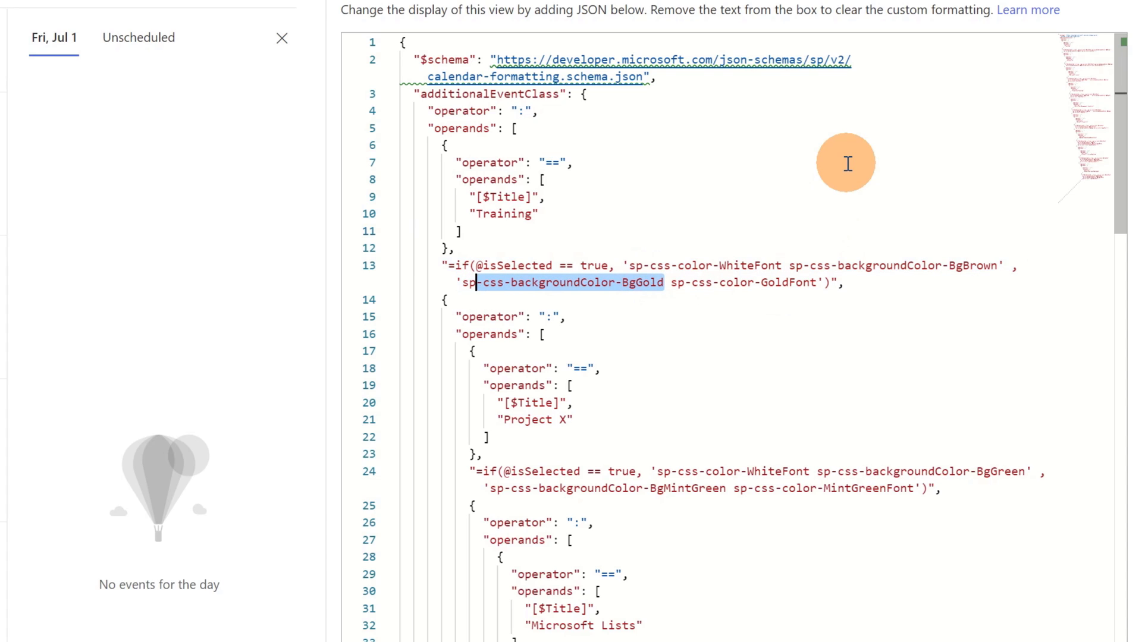
{"action": "key", "text": "ctrl+v"}
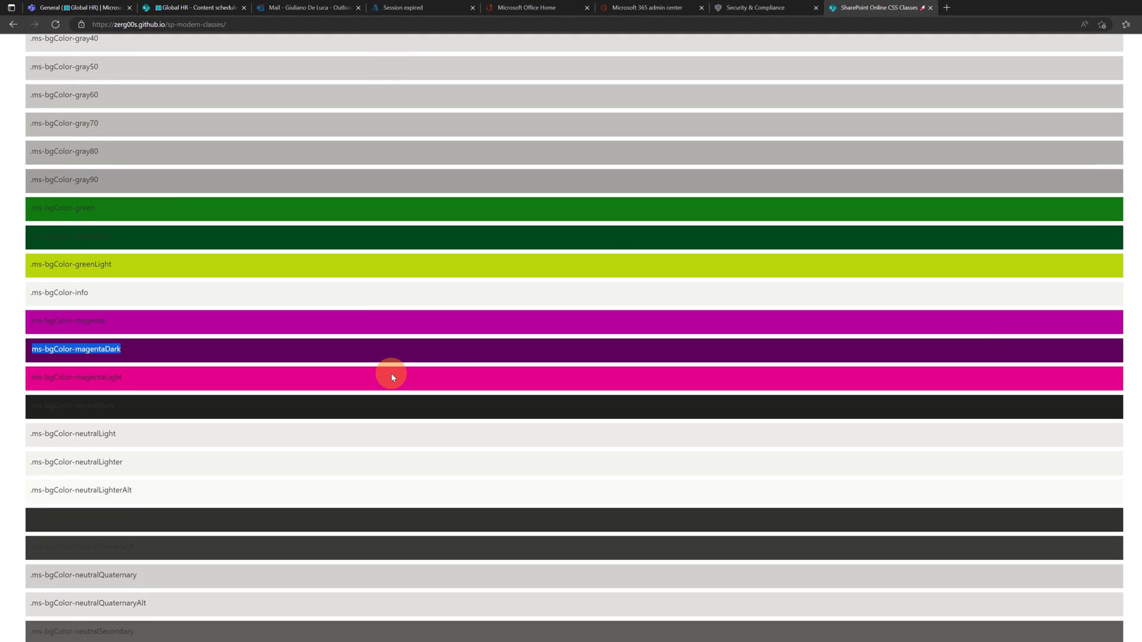
Step: Search the SharePoint Online CSS Classes page for fontcolor-whi
{"action": "key", "text": "ctrl+f"}
{"action": "type", "text": "font"}
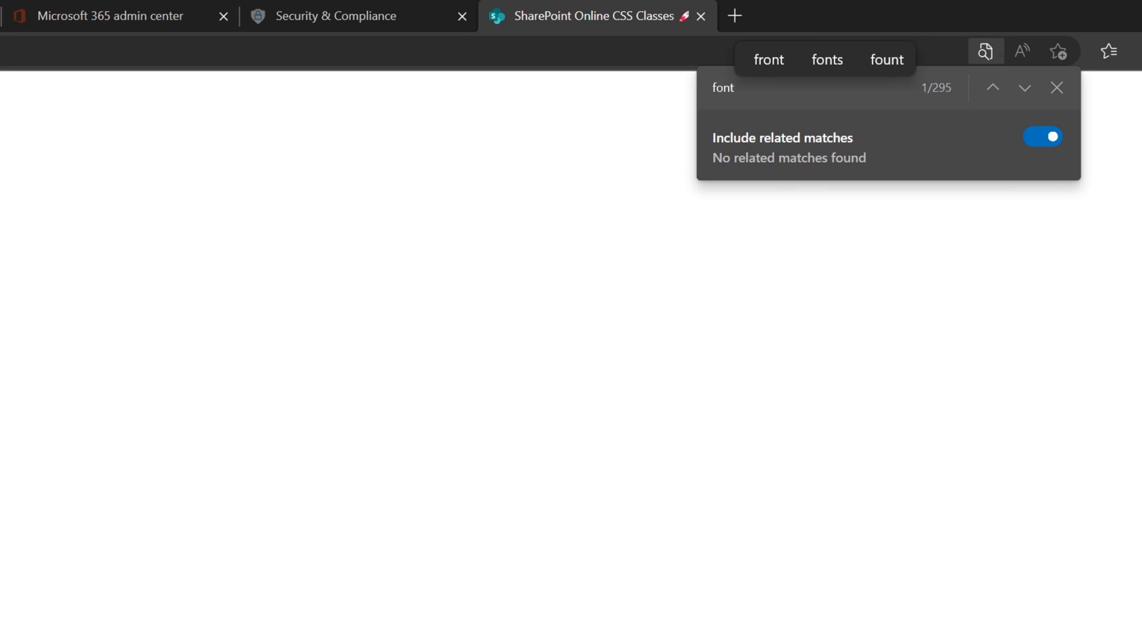
{"action": "type", "text": "color-"}
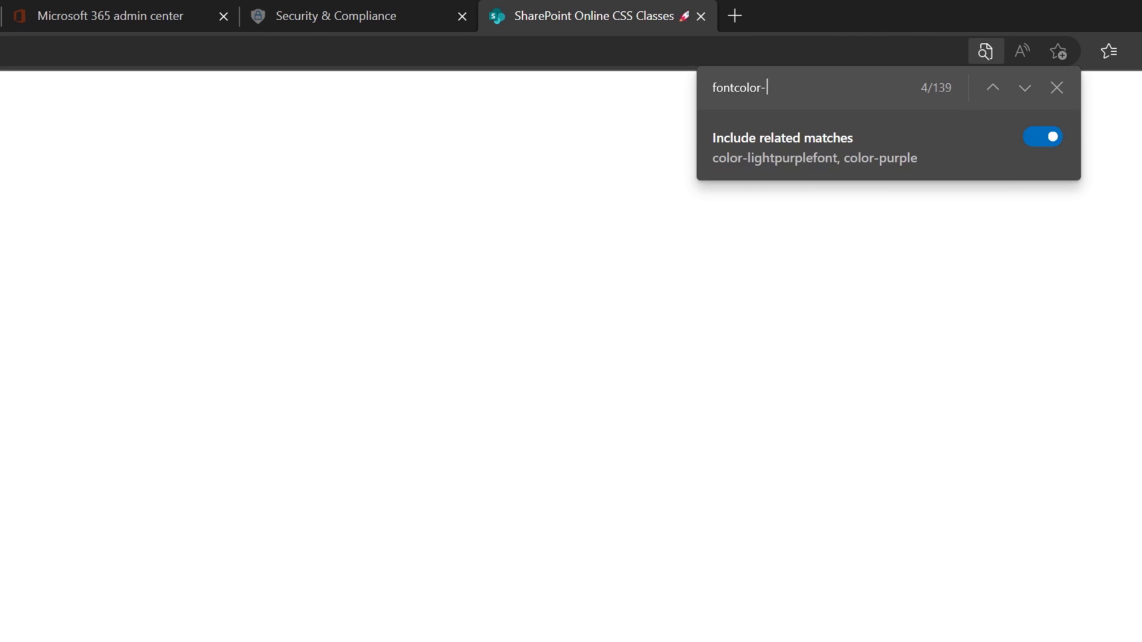
{"action": "type", "text": "whi"}
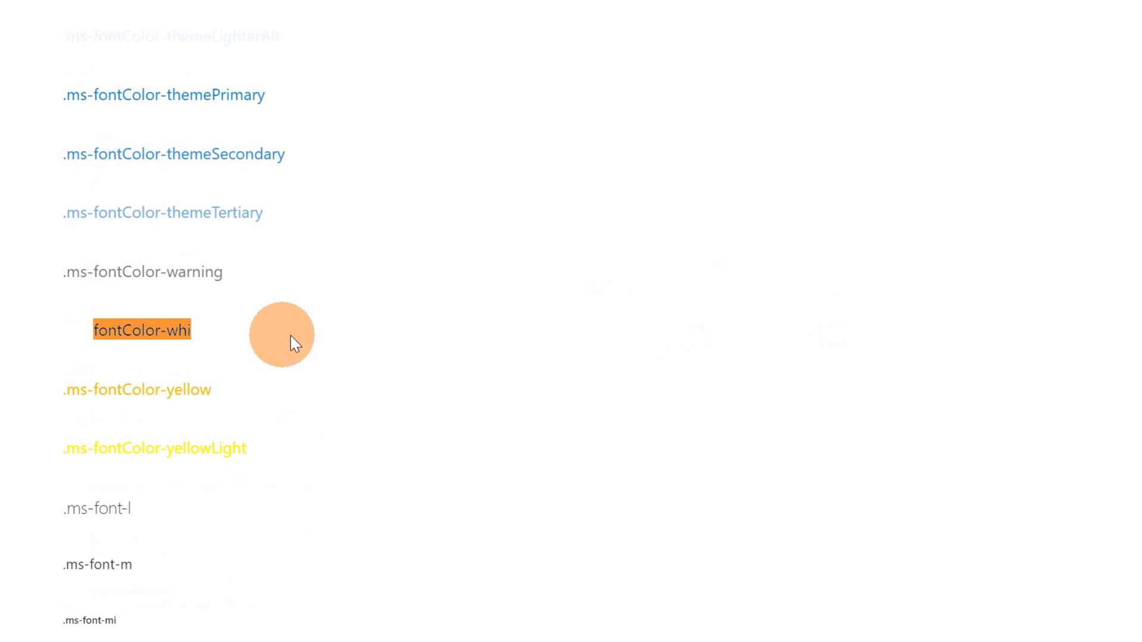
Step: Copy the class name ms-fontColor-white and replace sp-css-color-GoldFont with it in the Training rule's JSON in the Content scheduler list
{"action": "left_click_drag", "start_coordinate": [219, 339], "coordinate": [64, 334]}
{"action": "key", "text": "ctrl+c"}
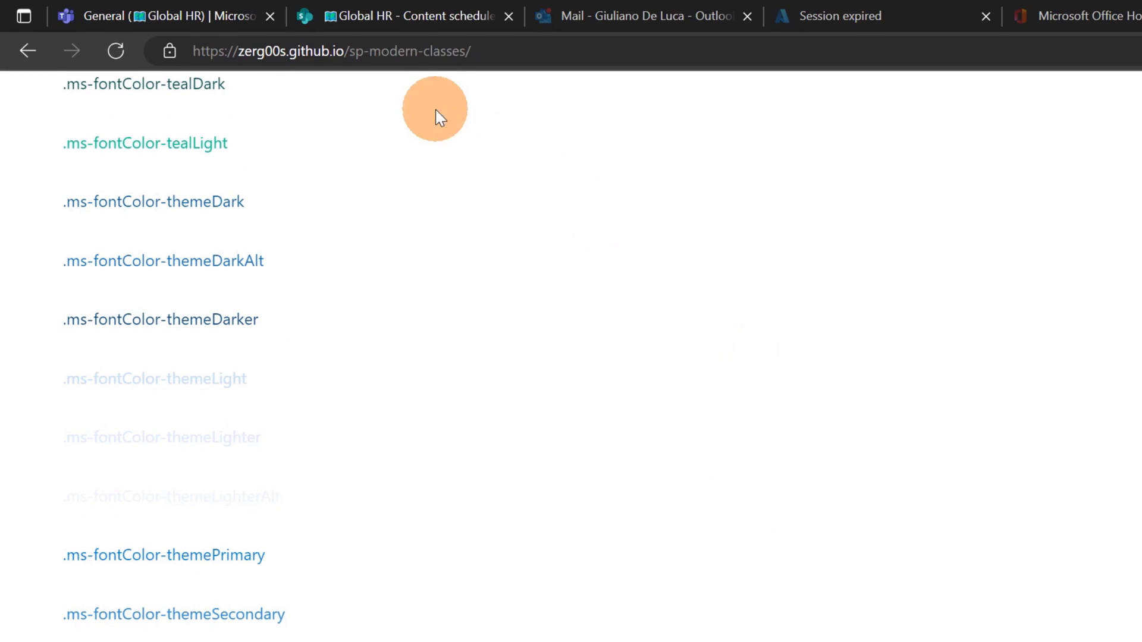
{"action": "left_click", "coordinate": [401, 16]}
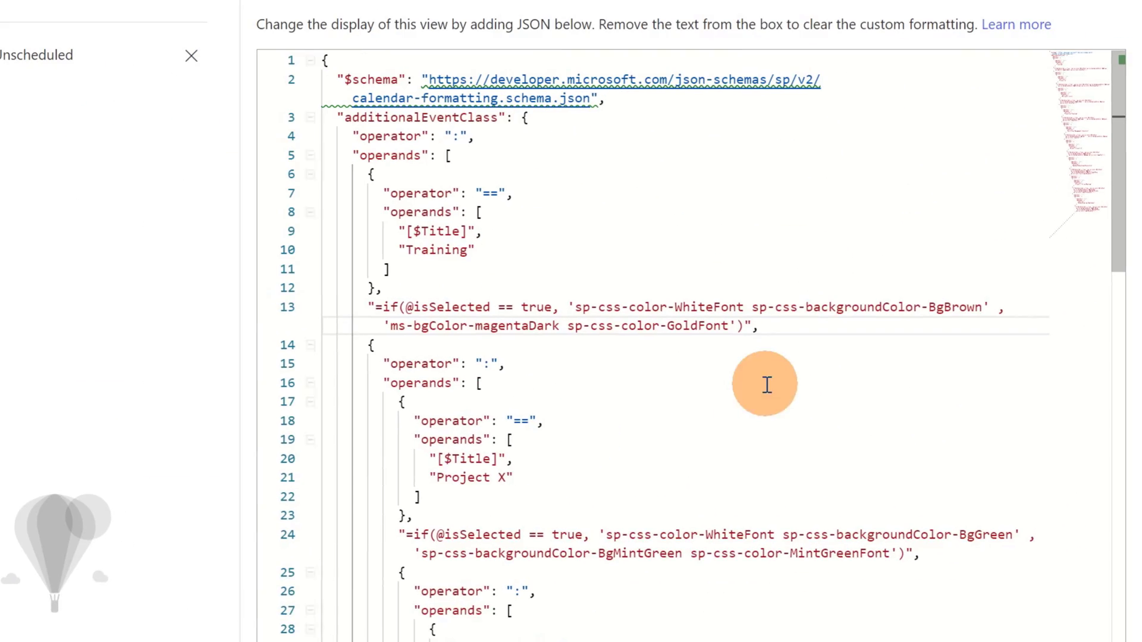
{"action": "left_click_drag", "start_coordinate": [567, 327], "coordinate": [729, 326]}
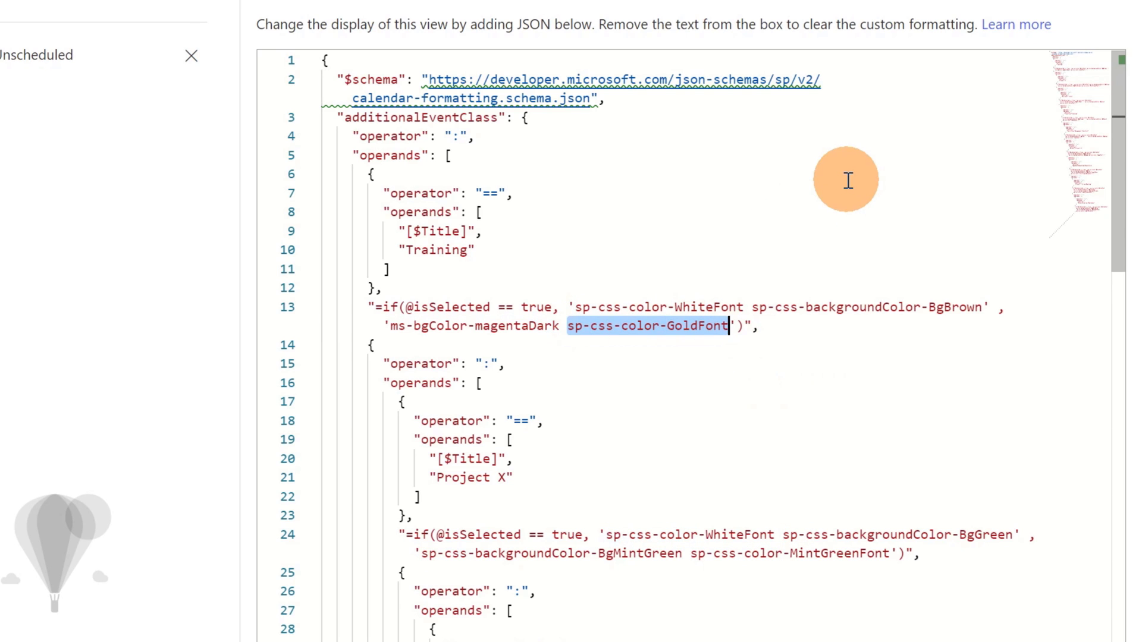
{"action": "key", "text": "ctrl+v"}
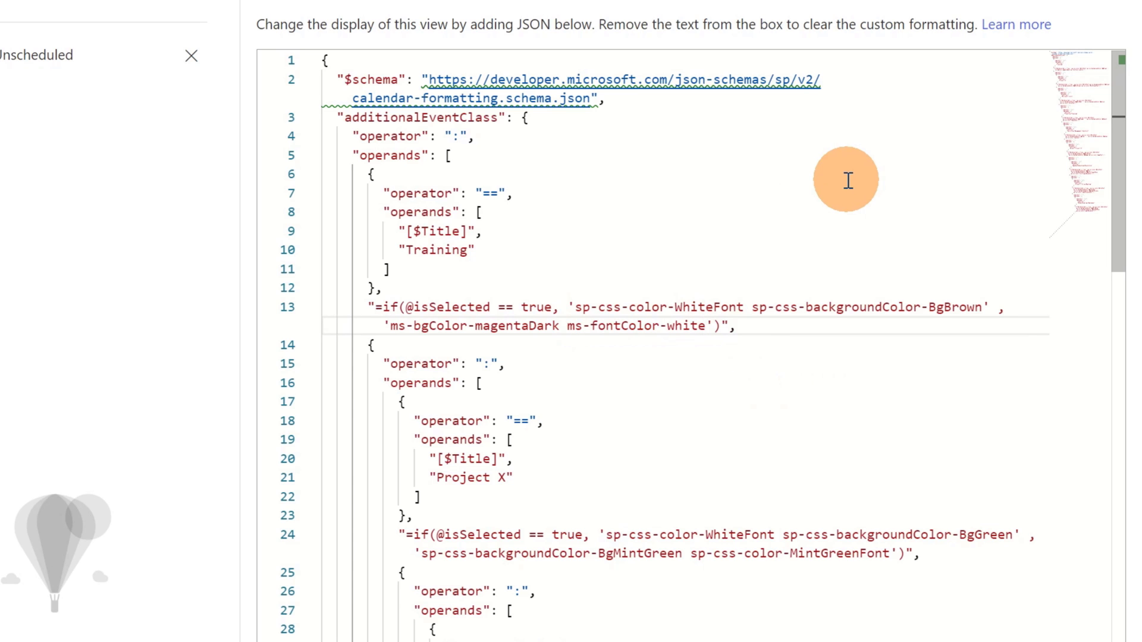
Step: Preview the edited JSON formatting on the July 2022 calendar and save it to the view
{"action": "left_click", "coordinate": [410, 634]}
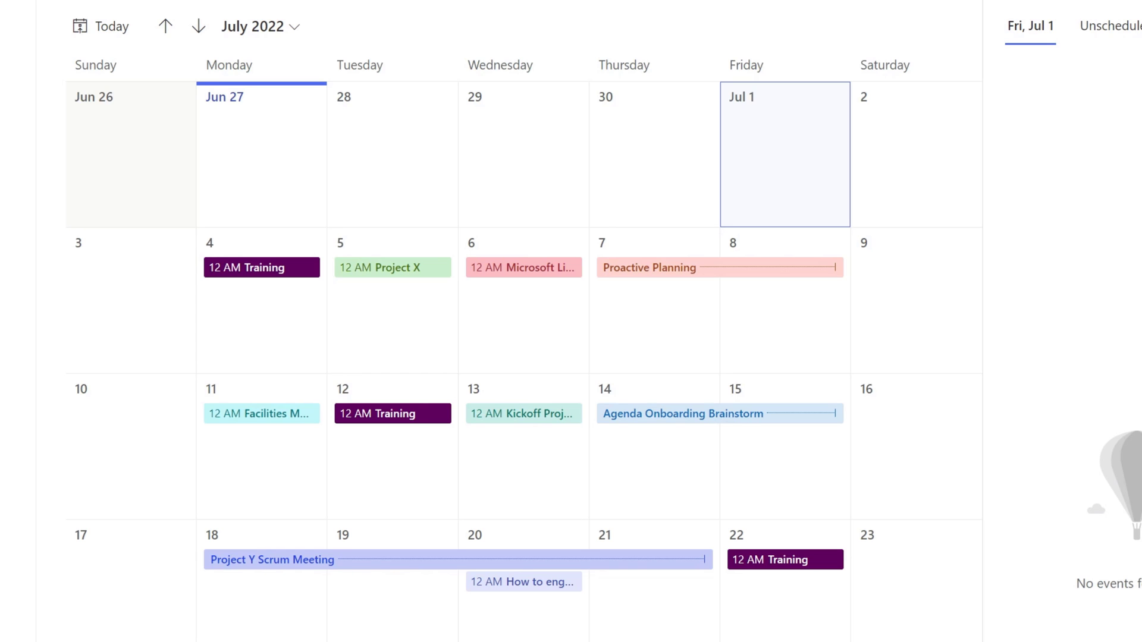
{"action": "left_click", "coordinate": [458, 612]}
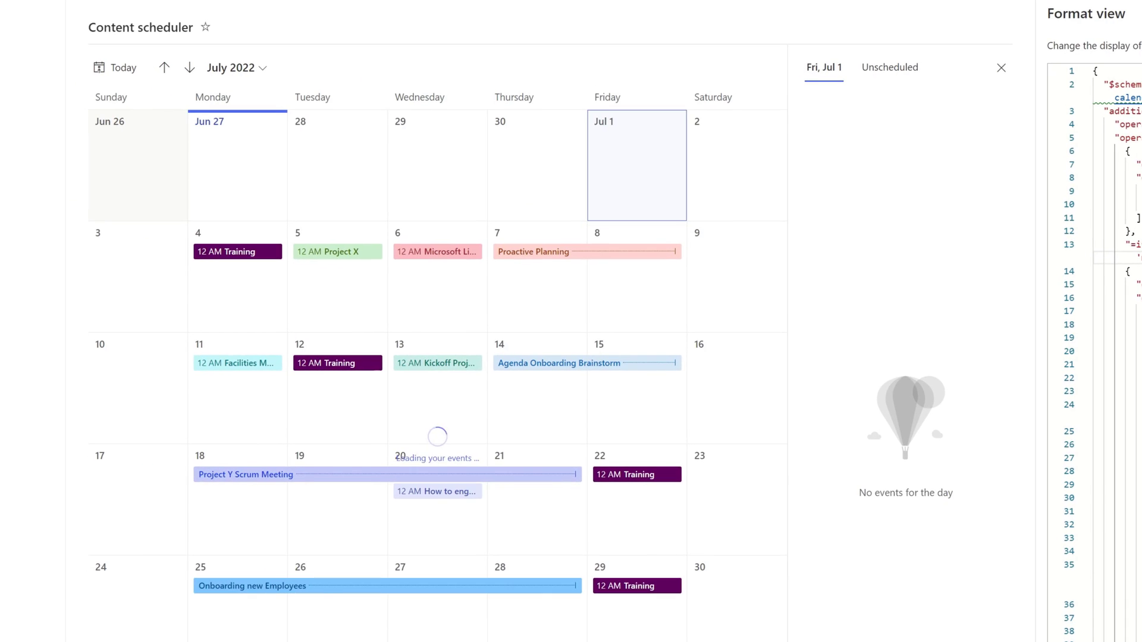
{"action": "left_click", "coordinate": [342, 201]}
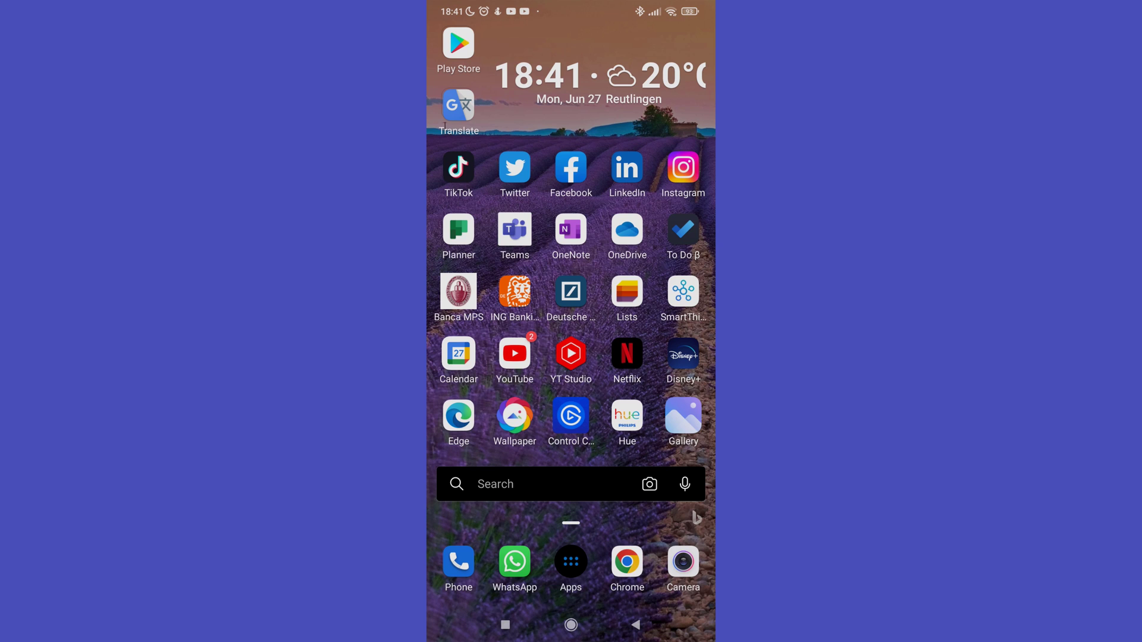
Step: Switch to the Teams mobile app and open the Content scheduler list from the Global HR team's General channel
{"action": "left_click", "coordinate": [515, 230]}
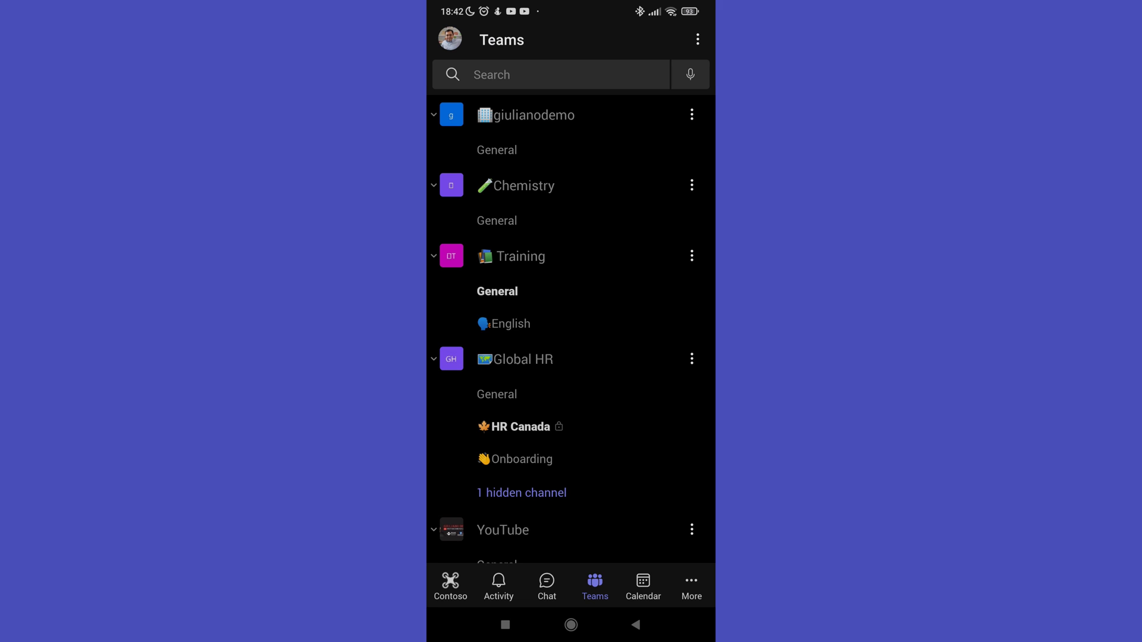
{"action": "left_click", "coordinate": [497, 395]}
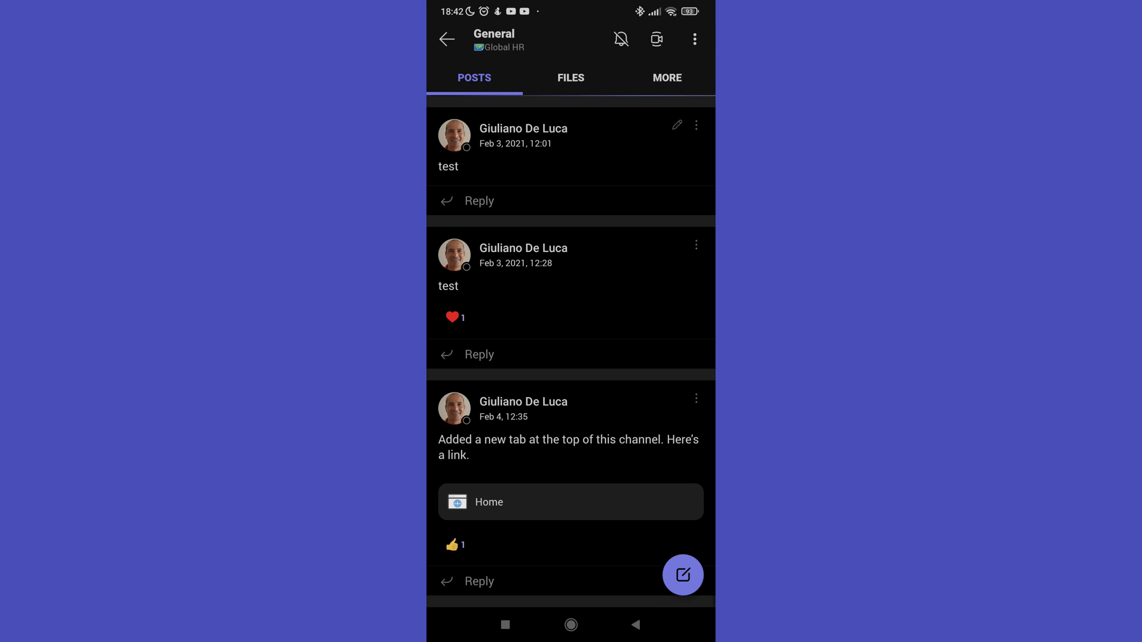
{"action": "left_click", "coordinate": [667, 78]}
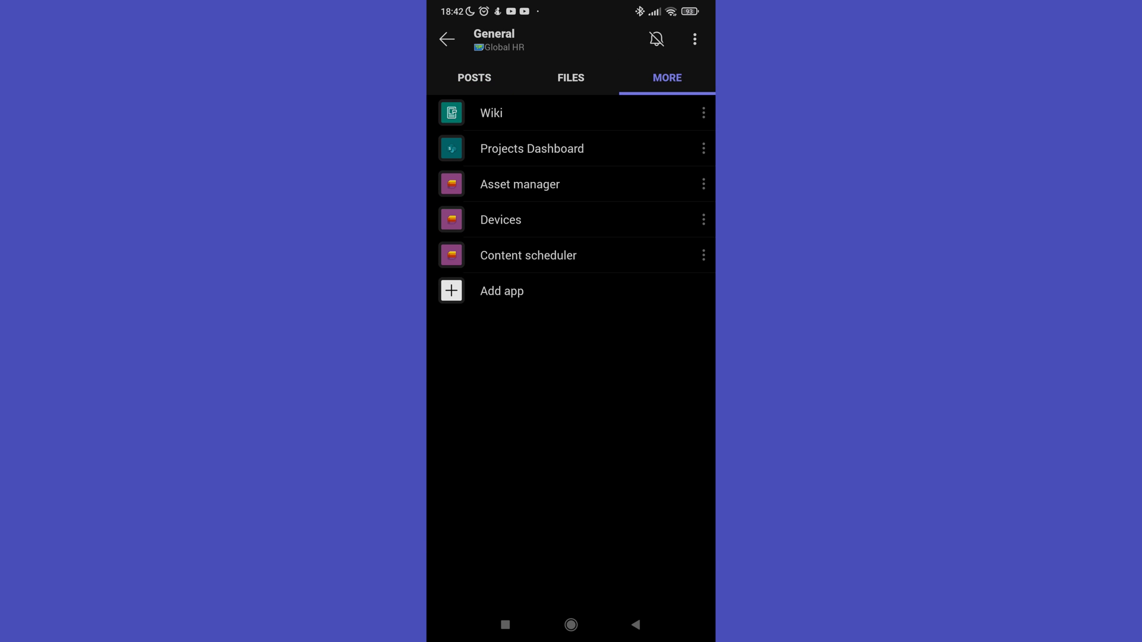
{"action": "left_click", "coordinate": [495, 255]}
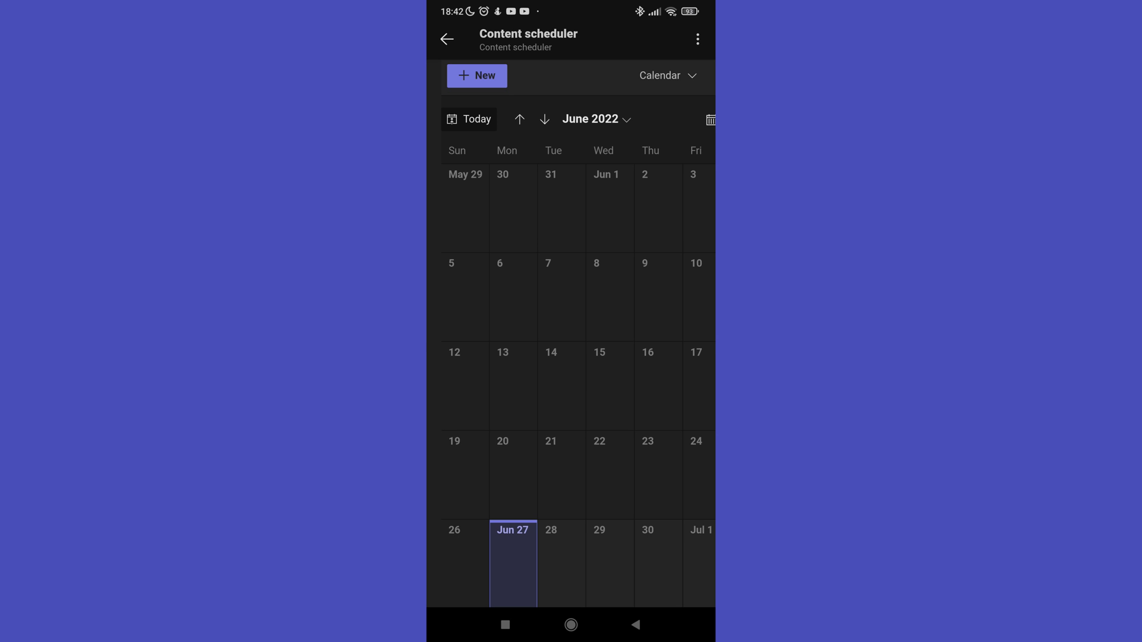
Step: Browse the July 2022 events in the mobile calendar, open the Project Y Scrum Meeting item and return to the calendar
{"action": "left_click", "coordinate": [544, 119]}
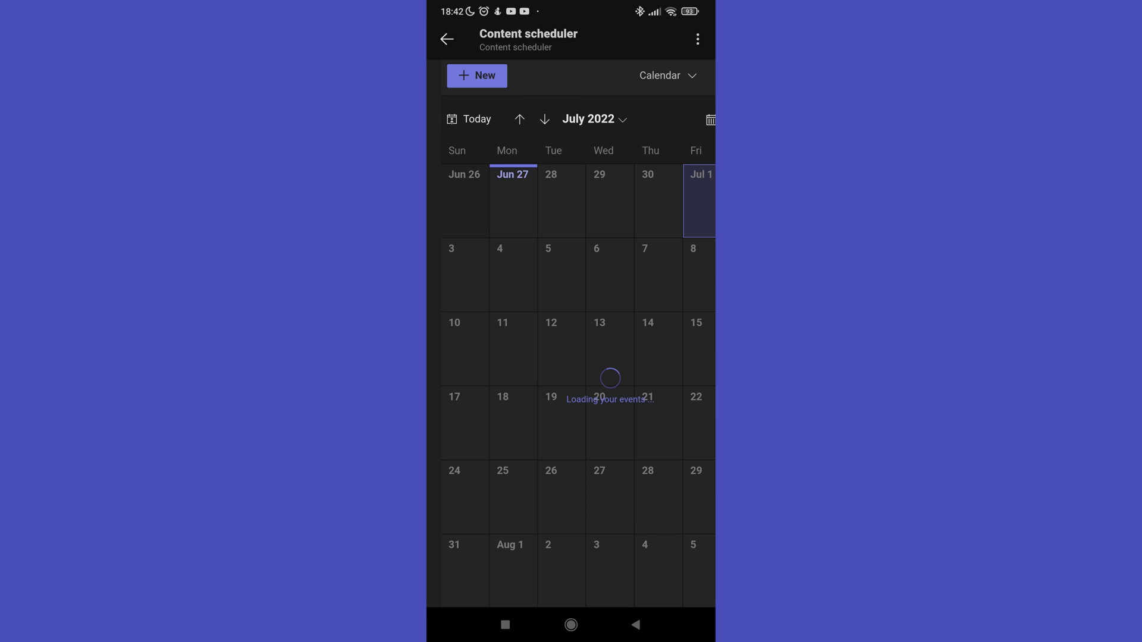
{"action": "mouse_move", "coordinate": [589, 457]}
{"action": "left_mouse_down"}
{"action": "mouse_move", "coordinate": [510, 458]}
{"action": "mouse_move", "coordinate": [559, 467]}
{"action": "mouse_move", "coordinate": [522, 462]}
{"action": "left_mouse_up"}
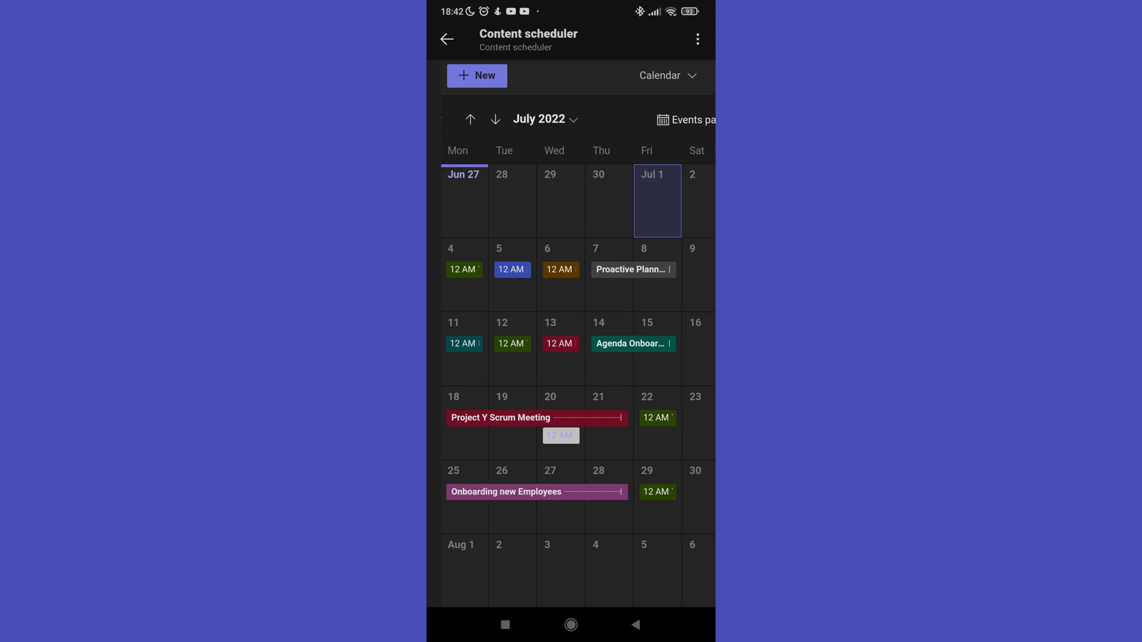
{"action": "mouse_move", "coordinate": [494, 351]}
{"action": "left_mouse_down"}
{"action": "mouse_move", "coordinate": [484, 309]}
{"action": "mouse_move", "coordinate": [538, 365]}
{"action": "mouse_move", "coordinate": [554, 406]}
{"action": "left_mouse_up"}
{"action": "left_click", "coordinate": [506, 420]}
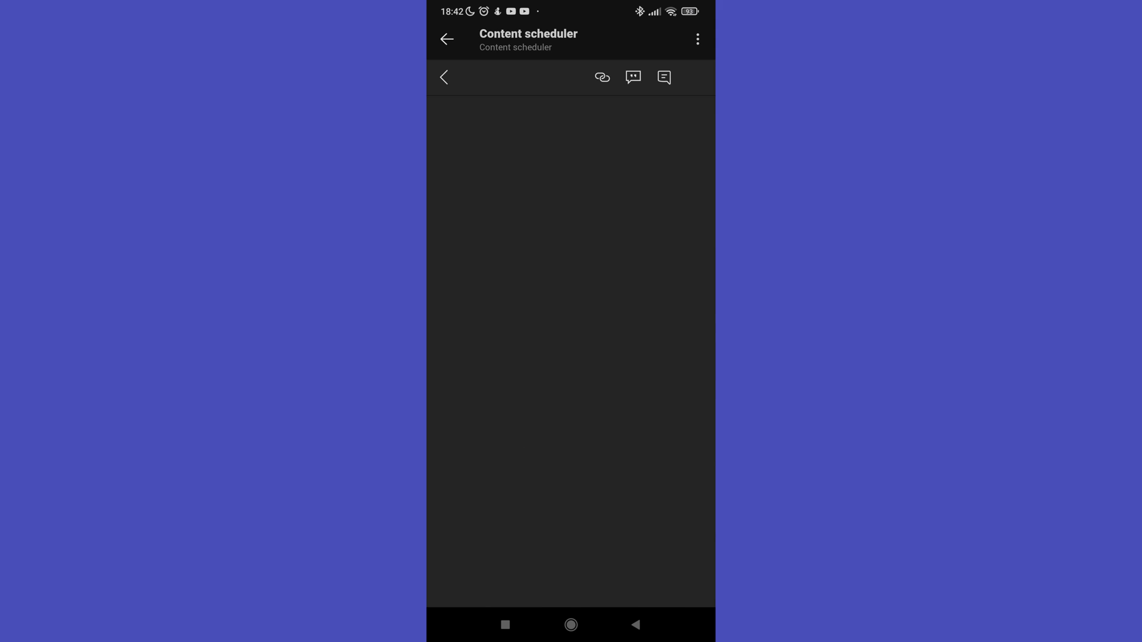
{"action": "left_click", "coordinate": [444, 77]}
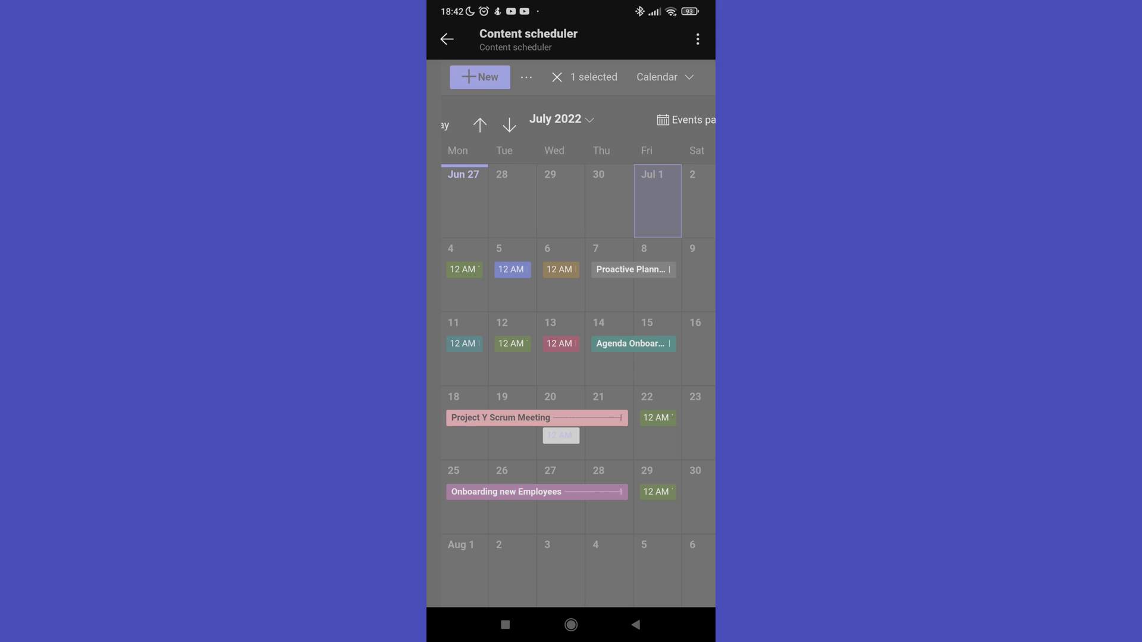